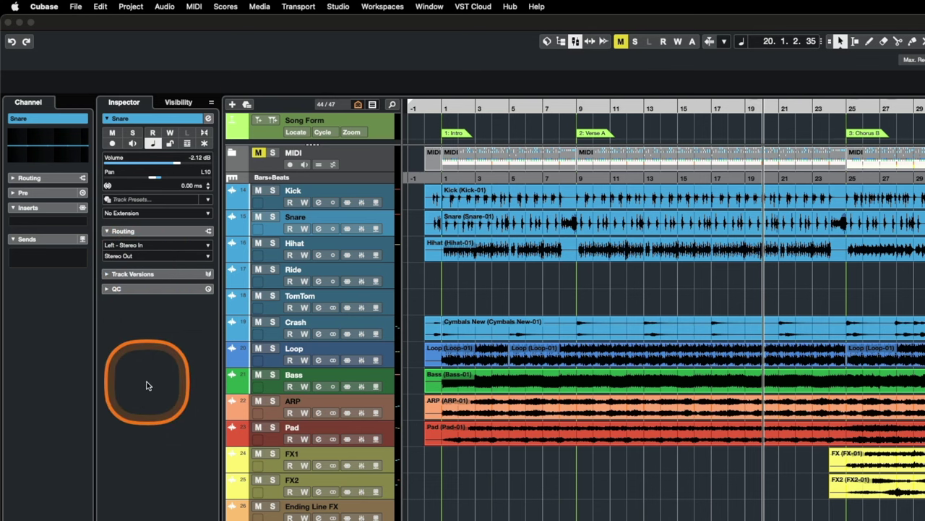
Step: View the Snare track's channel settings window, move it slightly and close it
left_click(135, 400)
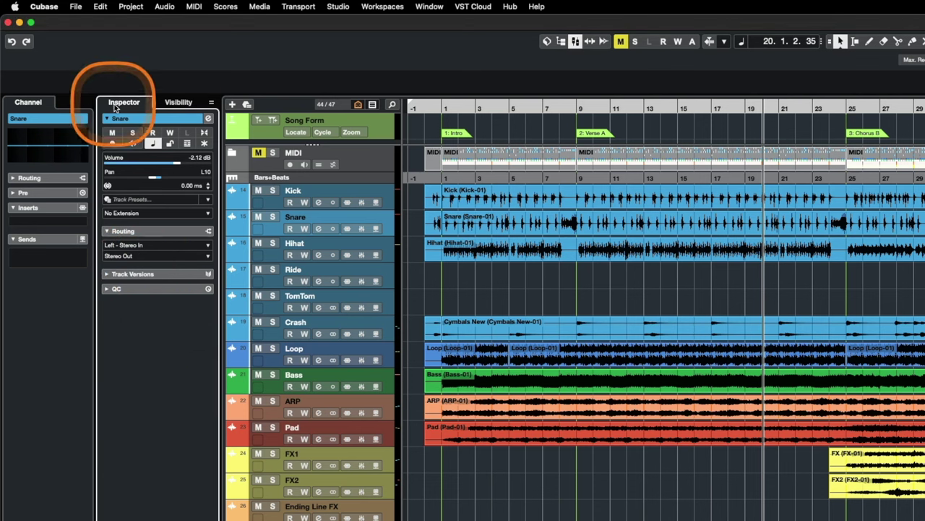
left_click(206, 115)
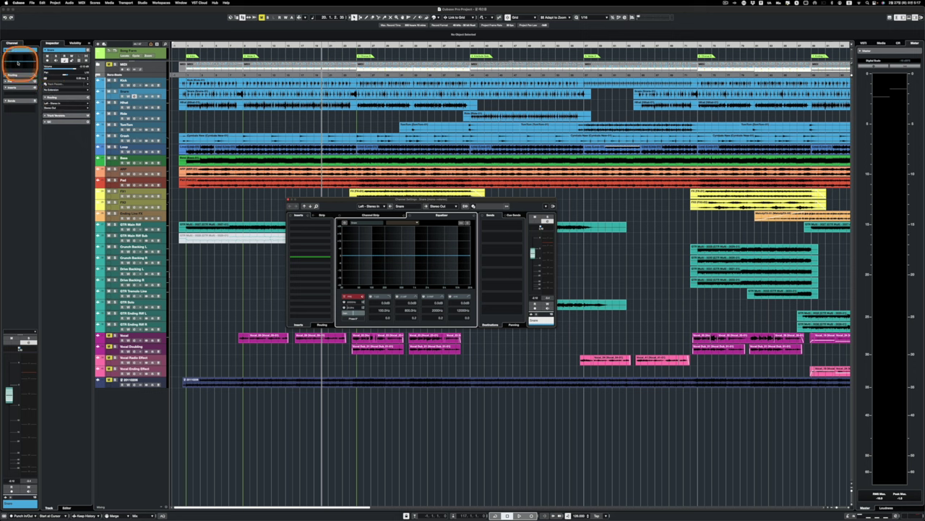
left_click(148, 302)
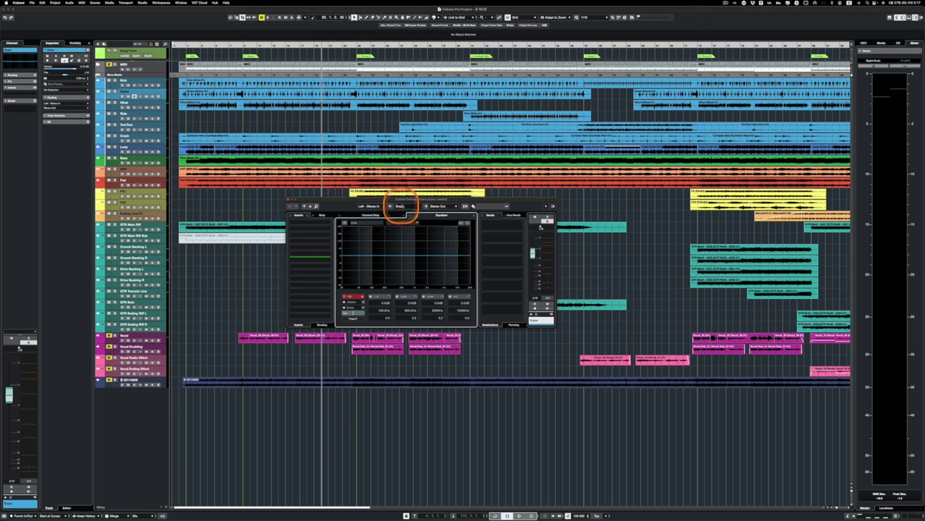
left_click_drag(406, 201, 402, 201)
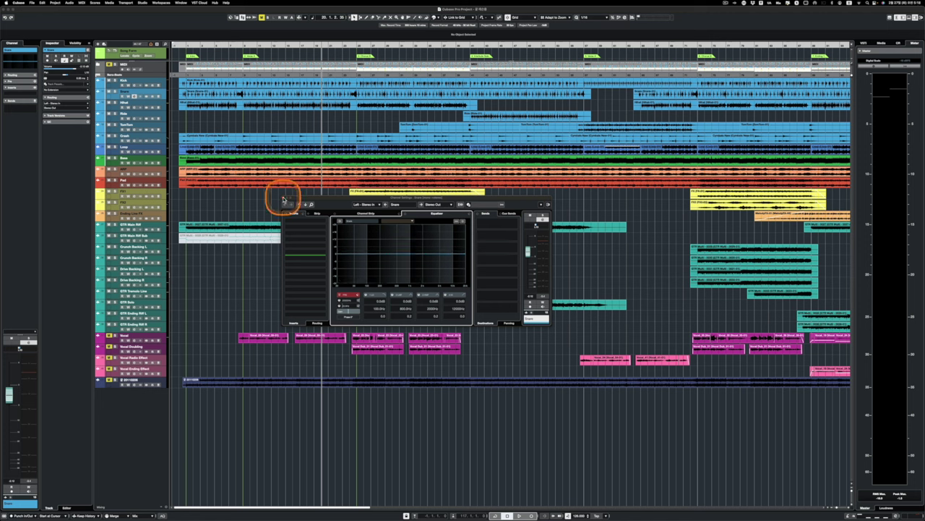
left_click(282, 200)
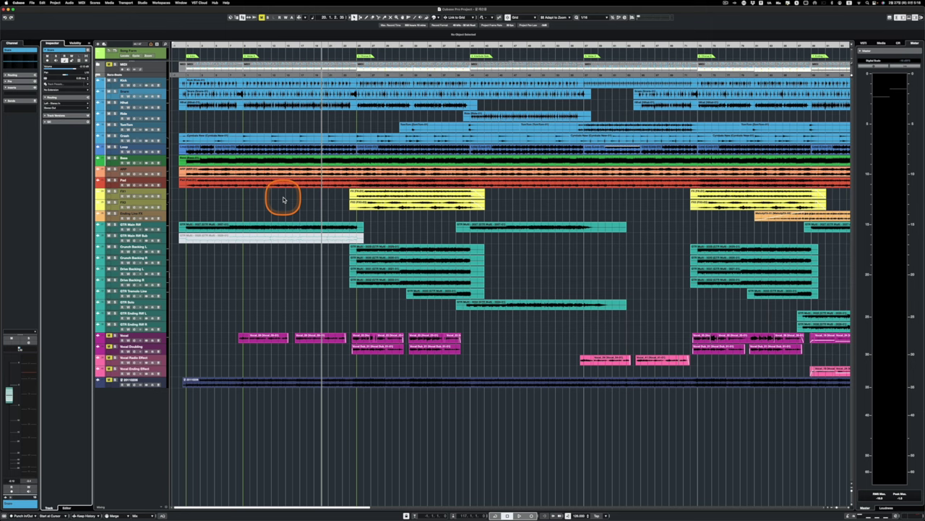
Step: Open the MixConsole and examine the Steinberg Dynamics, EQ and Filter effects available for the Snare channel's first insert slot
key("F3")
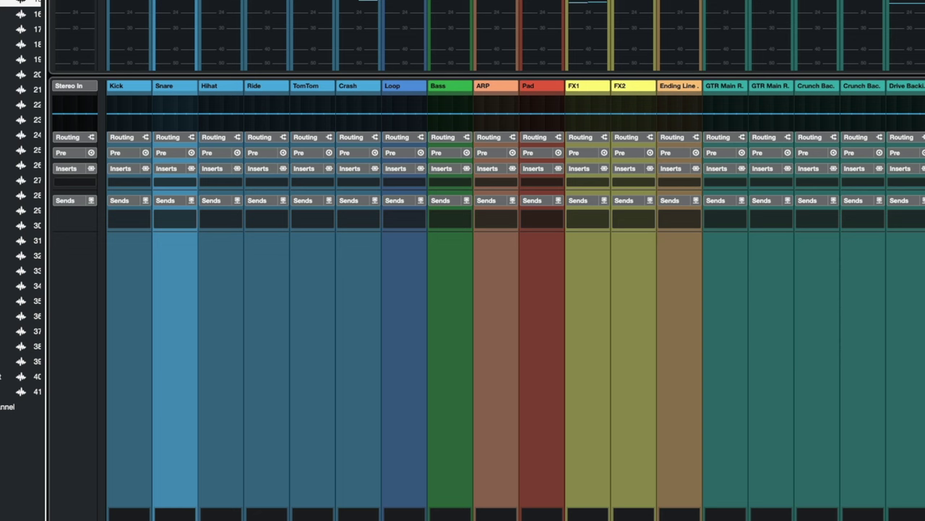
mouse_move(183, 182)
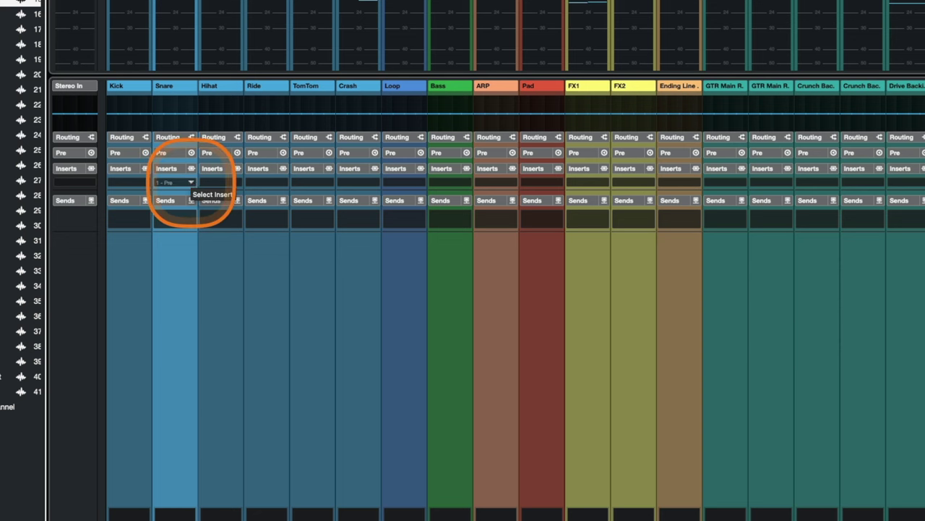
left_click(191, 187)
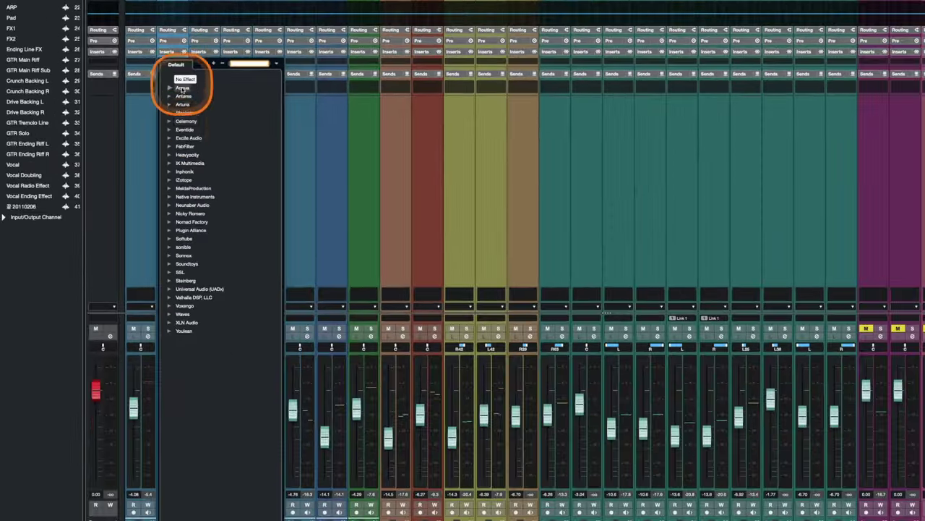
left_click(170, 281)
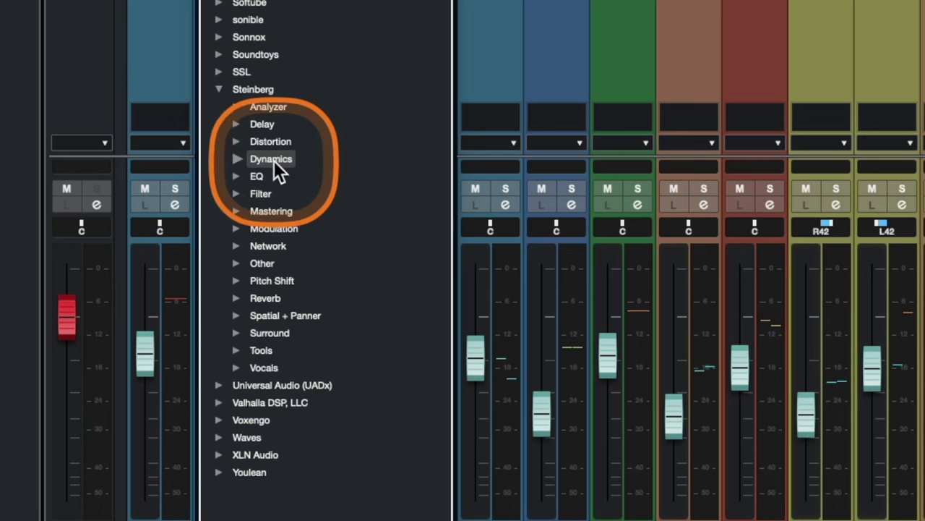
left_click(239, 159)
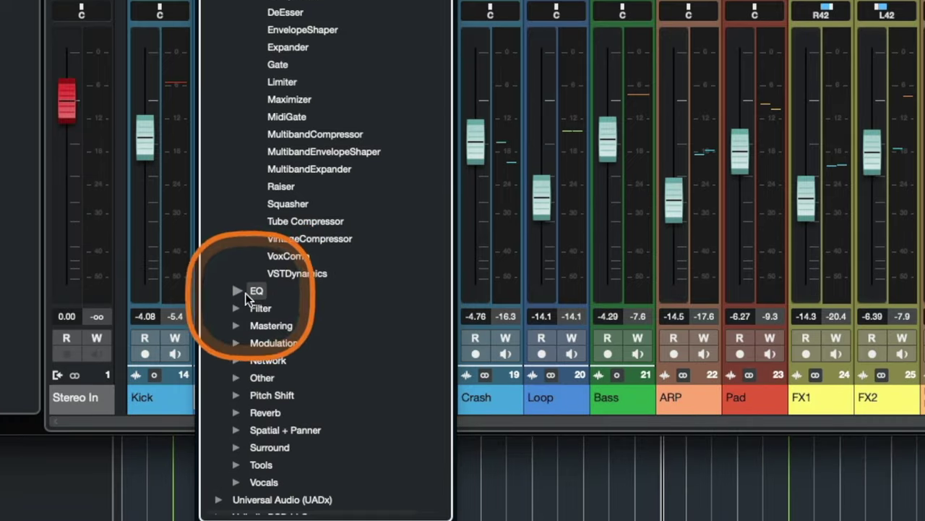
left_click(244, 435)
left_click(236, 222)
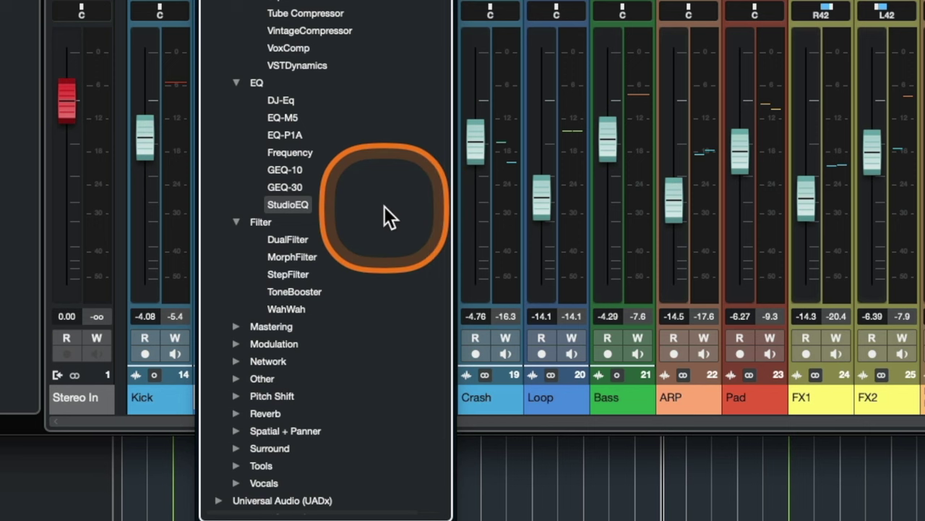
scroll(329, 219, "down", 5)
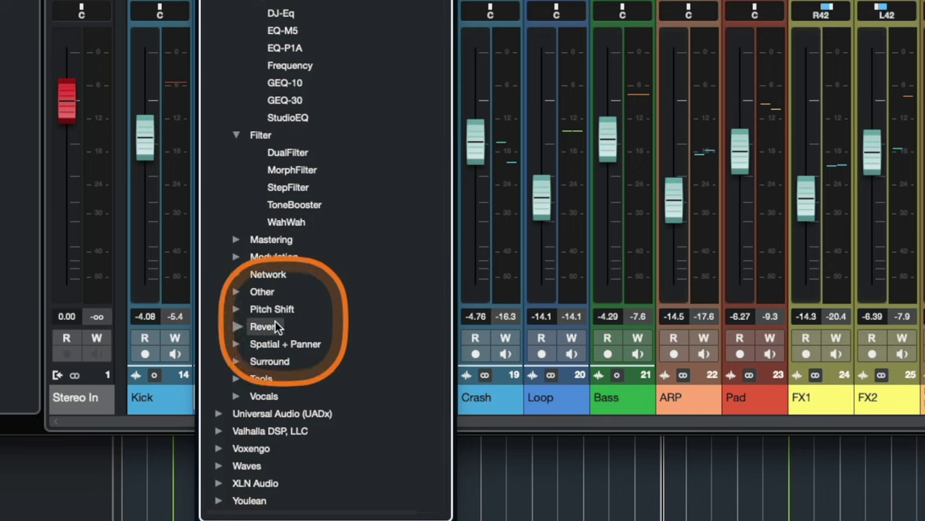
scroll(297, 322, "up", 1)
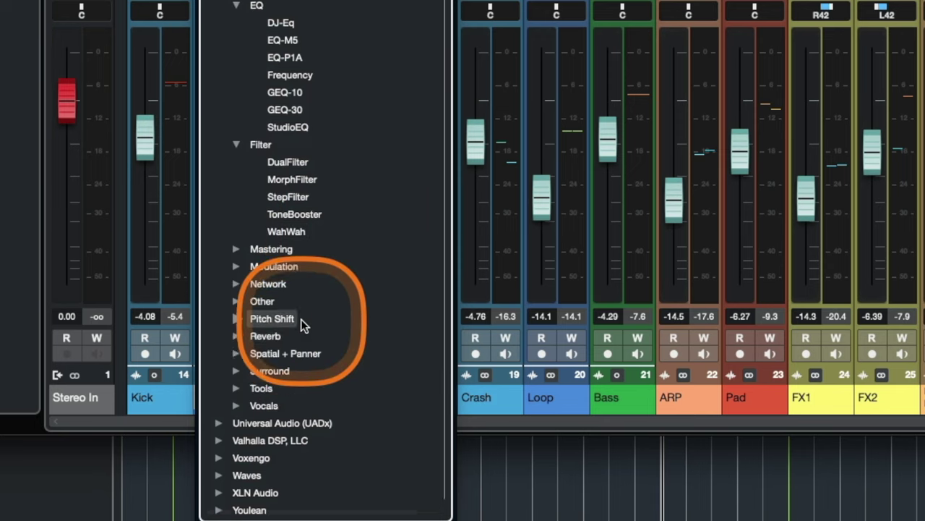
scroll(303, 321, "up", 5)
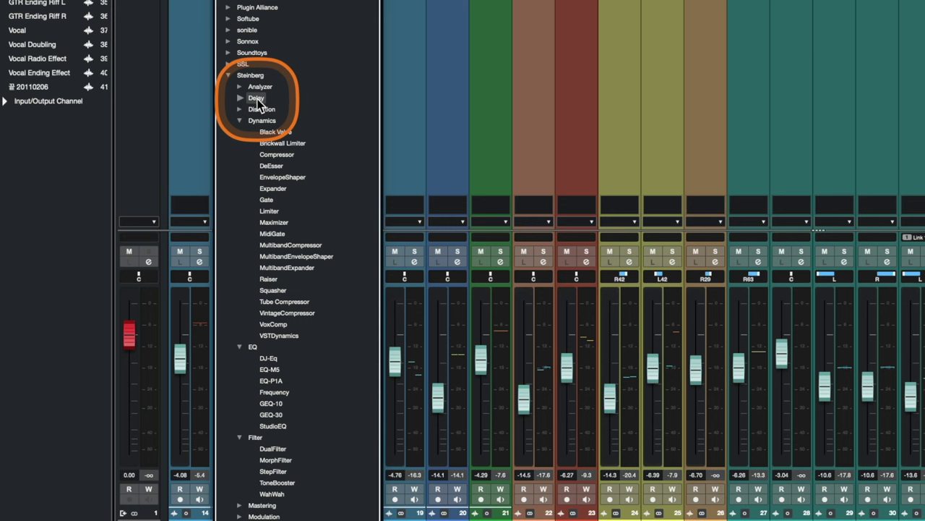
scroll(258, 326, "down", 8)
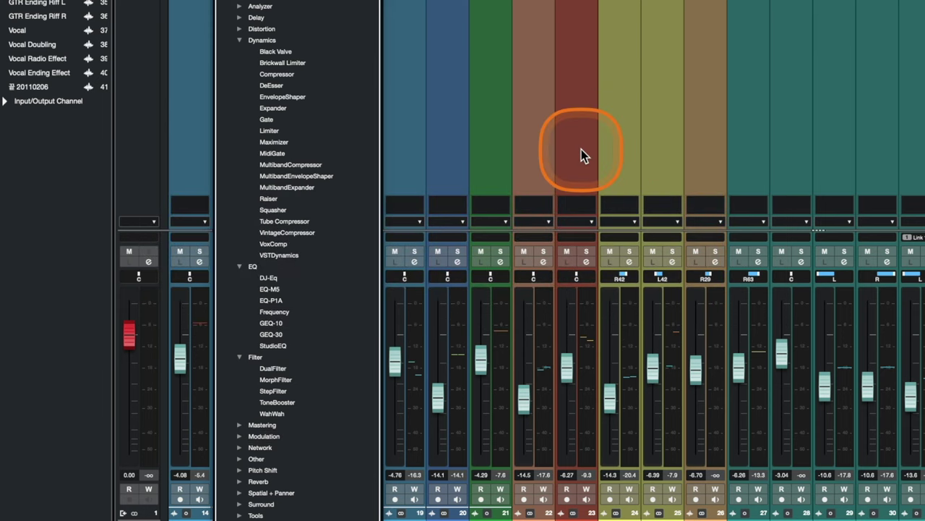
left_click(582, 149)
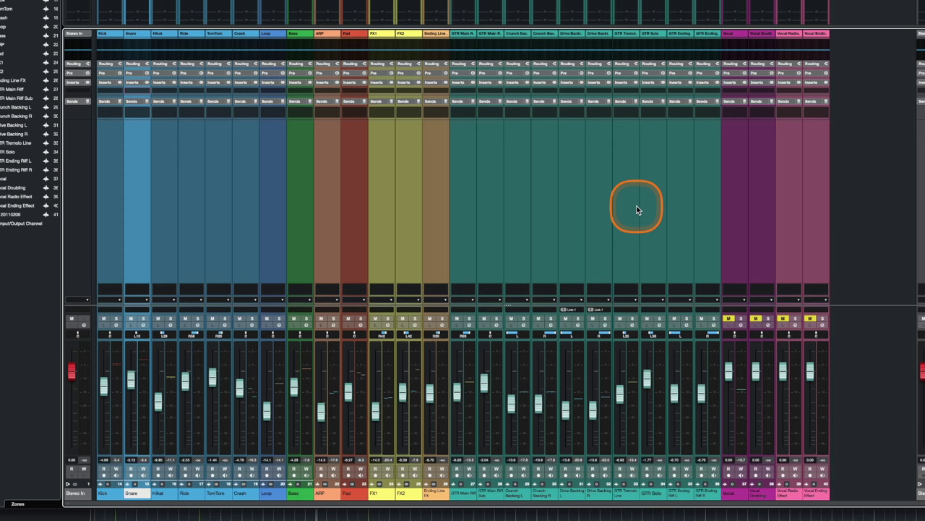
Step: Load Steinberg's VintageCompressor into the Snare channel's first insert slot and move its editor window higher over the mixer
left_click(146, 90)
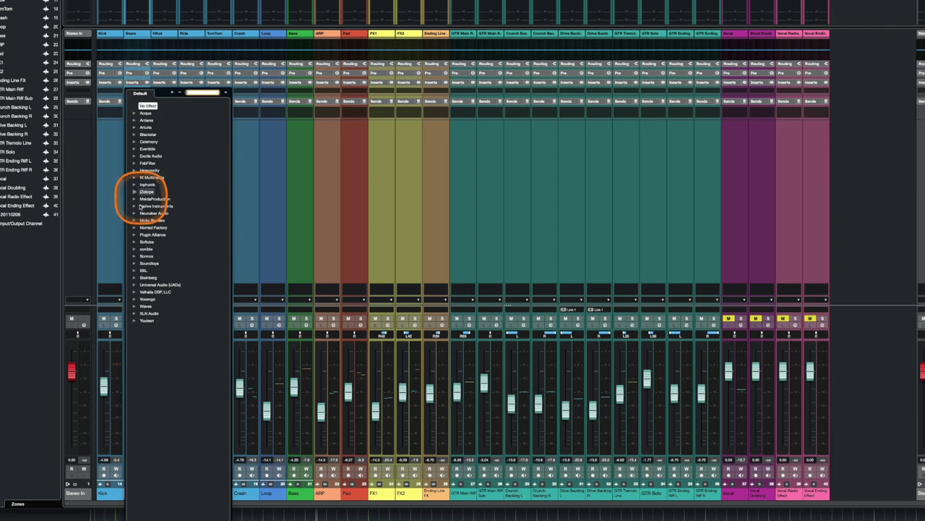
left_click(141, 277)
left_click(144, 306)
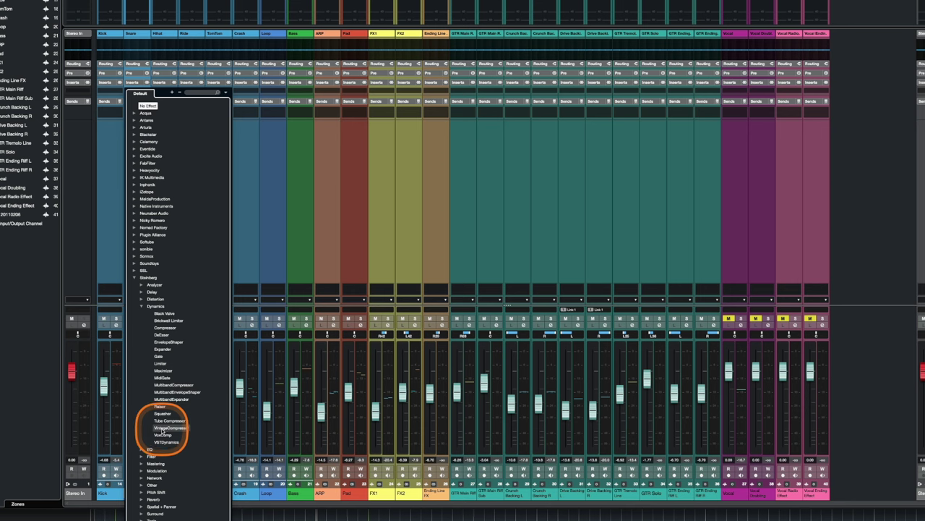
left_click(172, 429)
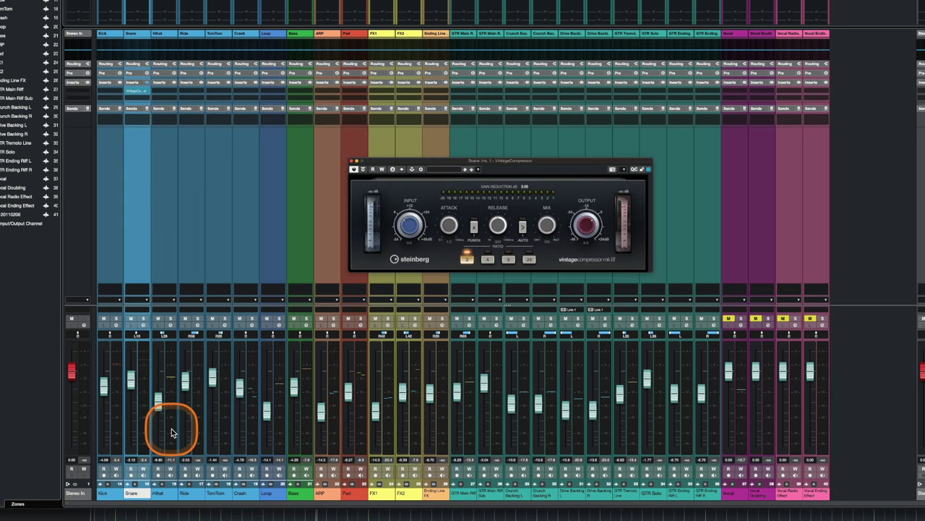
left_click_drag(531, 167, 509, 159)
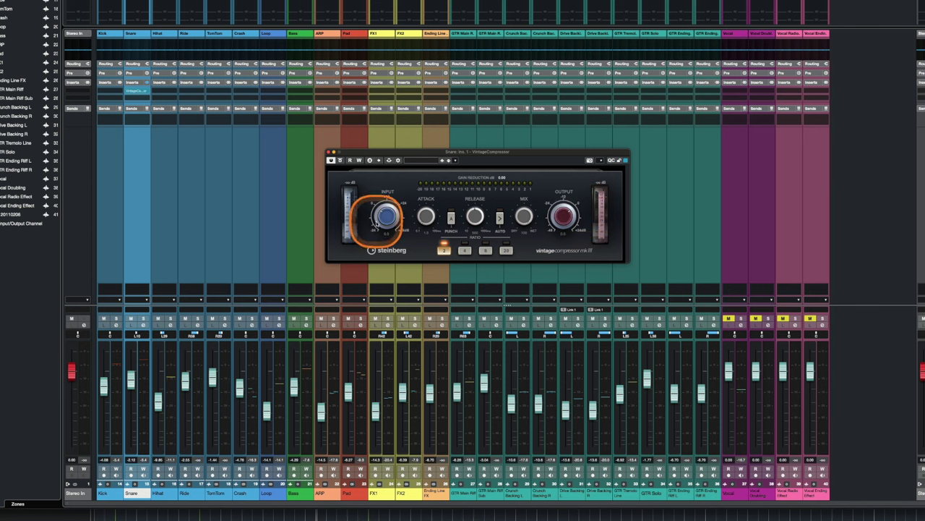
Step: Load Steinberg's Frequency equalizer into the Snare channel's second insert slot and reposition its editor window
left_click(138, 91)
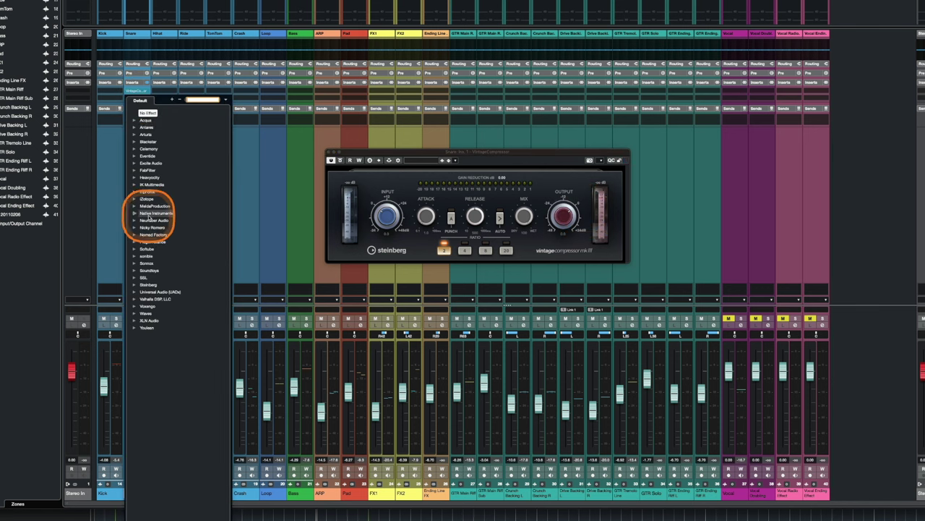
left_click(141, 285)
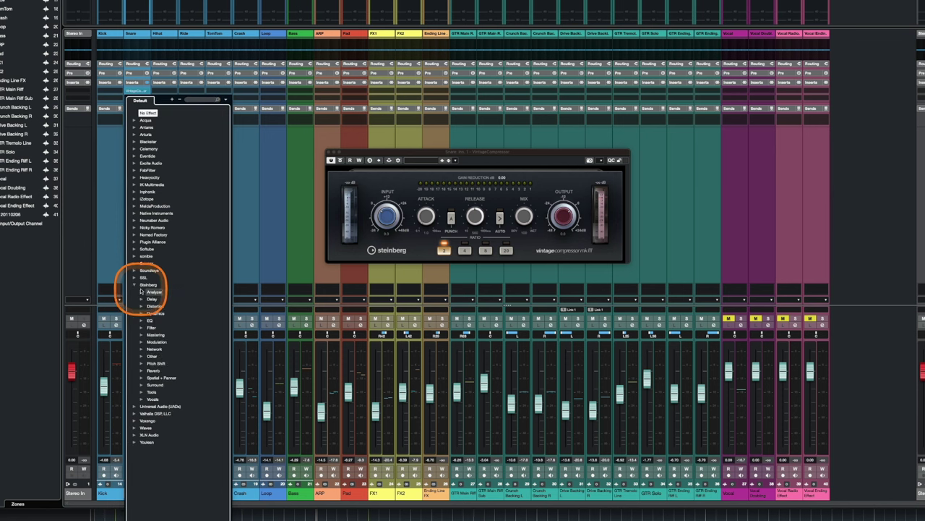
left_click(148, 320)
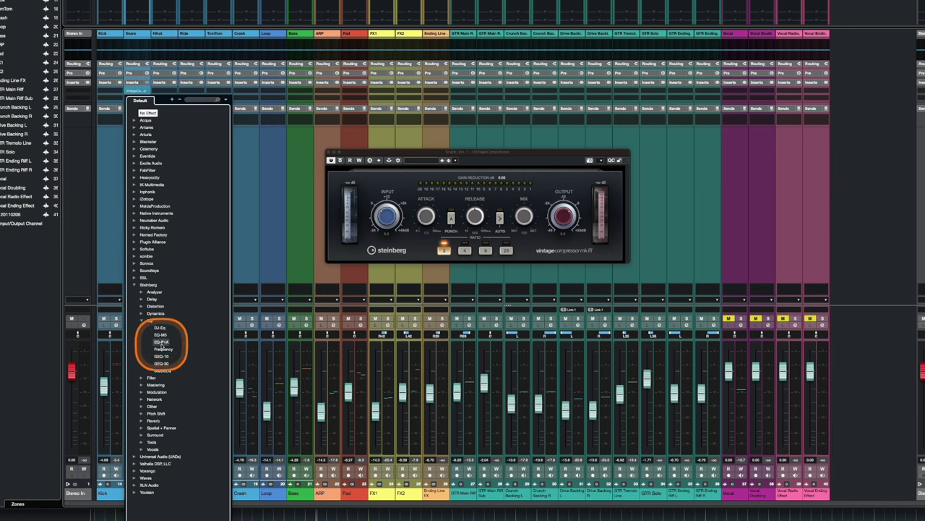
left_click(163, 349)
left_click_drag(293, 186, 449, 180)
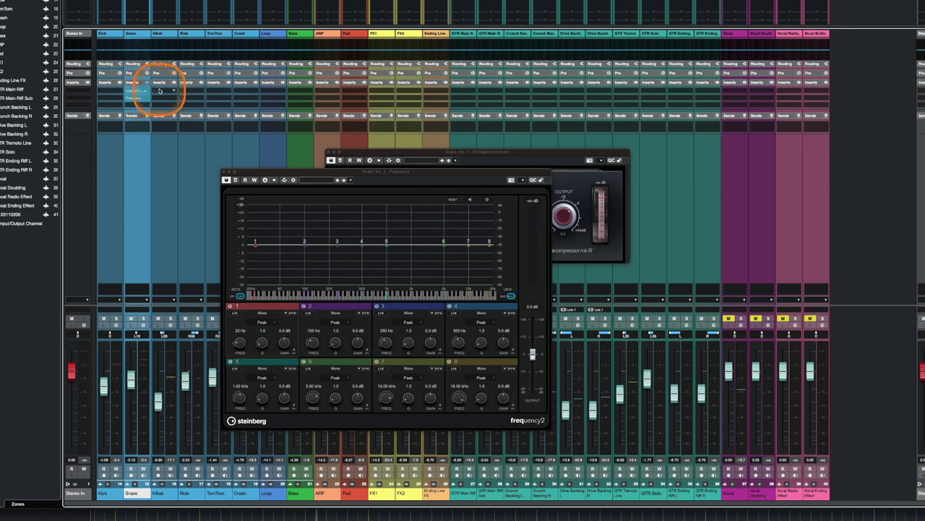
Step: Copy the VintageCompressor and Frequency inserts from the Snare channel to the Hihat channel's first two insert slots
left_click(178, 93)
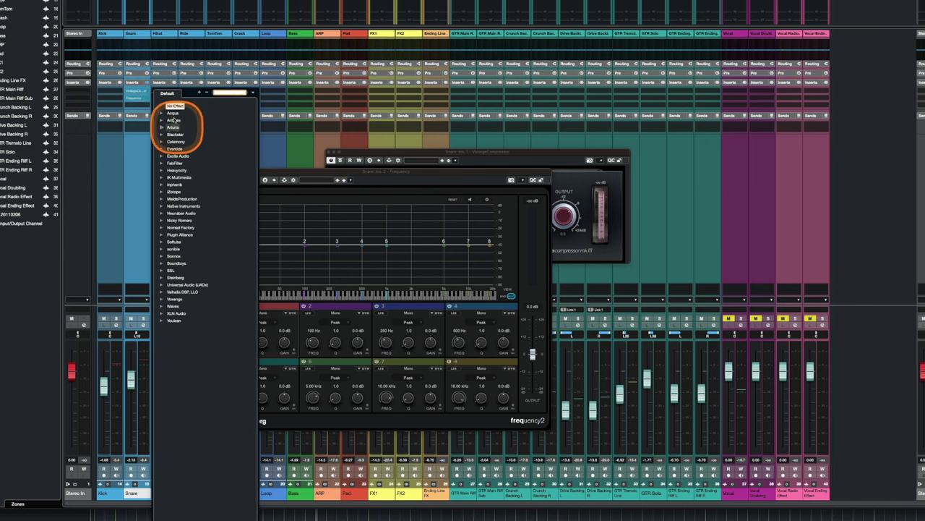
left_click(145, 113)
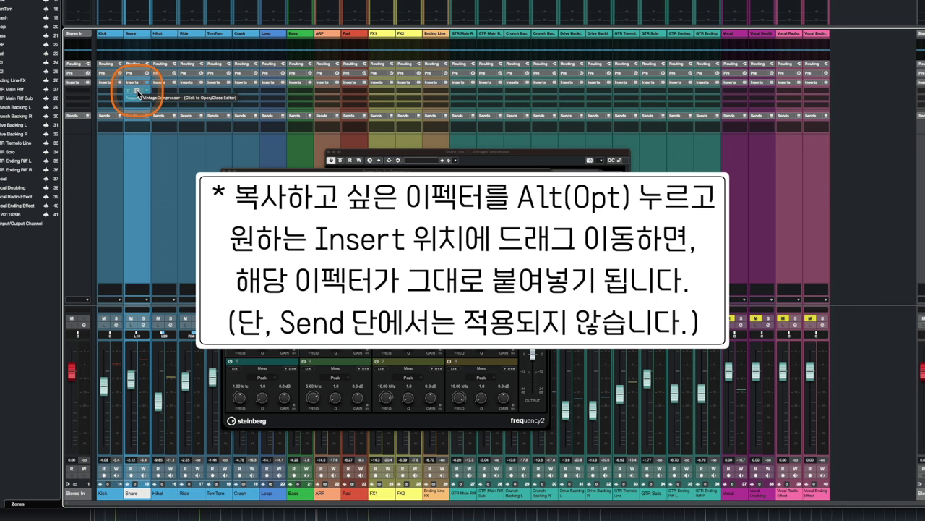
left_click_drag(137, 94, 162, 101)
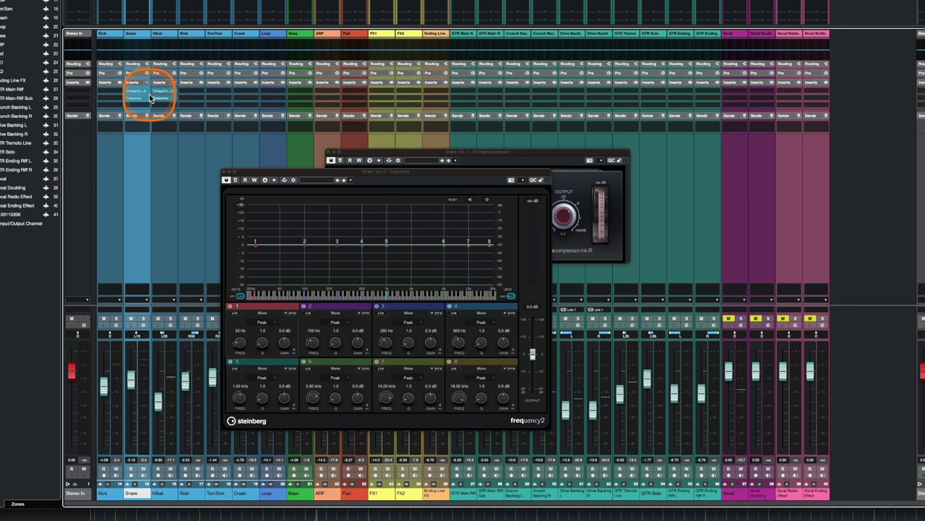
left_click_drag(150, 98, 137, 96)
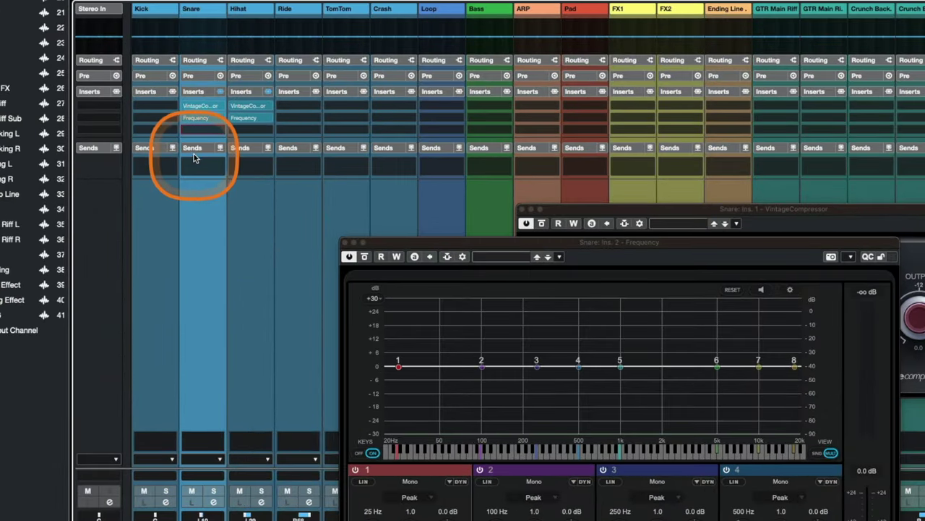
Step: Compare the destinations offered by the Snare channel's first send slot with the effects offered by its third insert slot
left_click(199, 166)
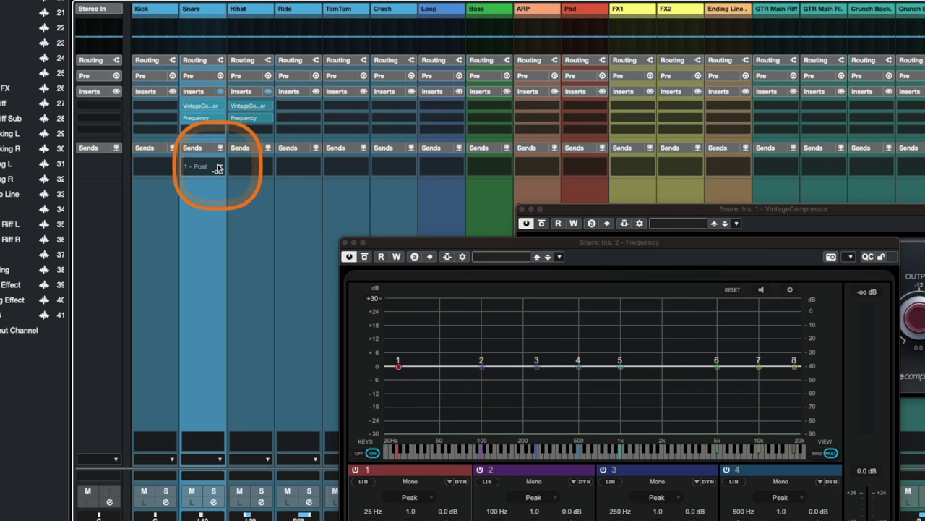
left_click(217, 166)
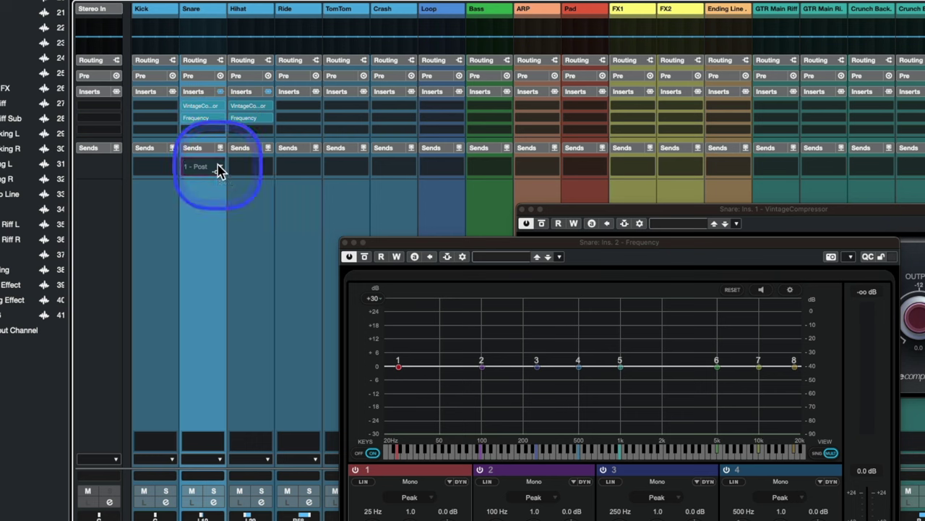
left_click(209, 290)
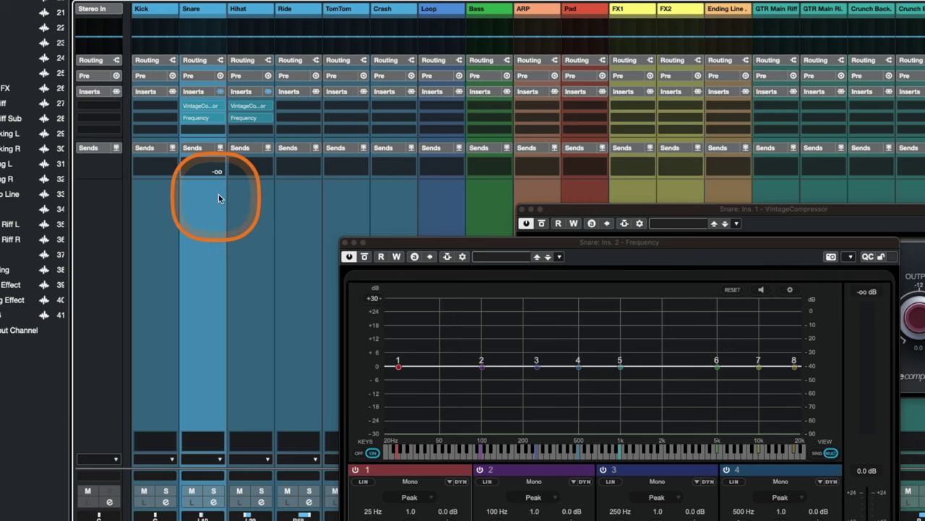
left_click(219, 130)
left_click(427, 213)
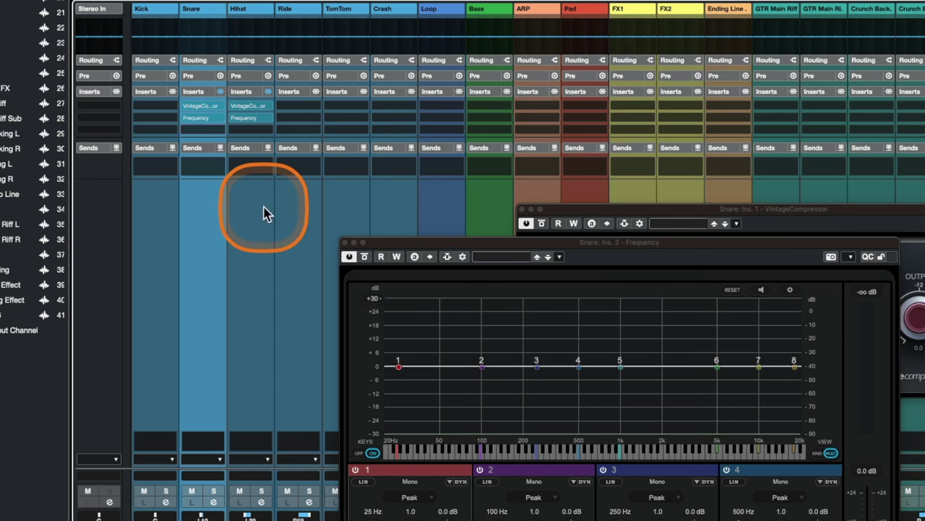
left_click(203, 167)
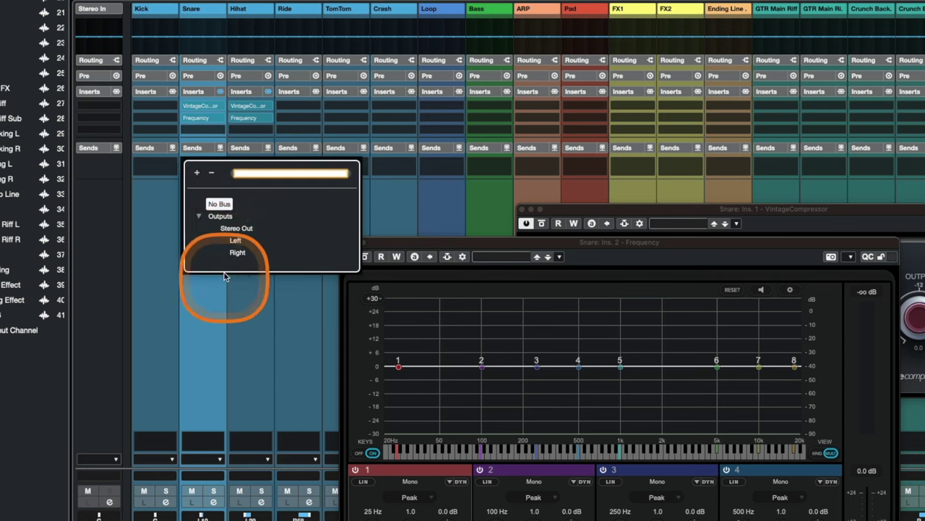
left_click(214, 208)
left_click(214, 128)
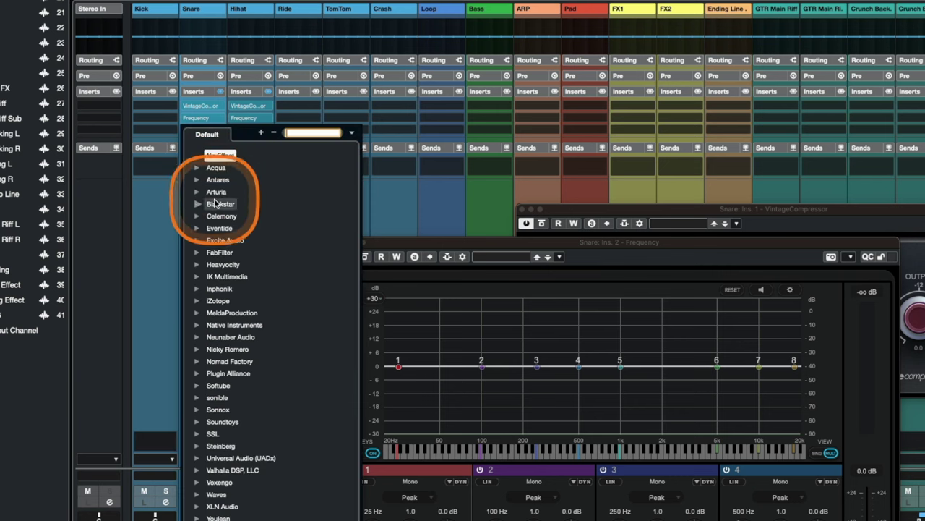
left_click(423, 217)
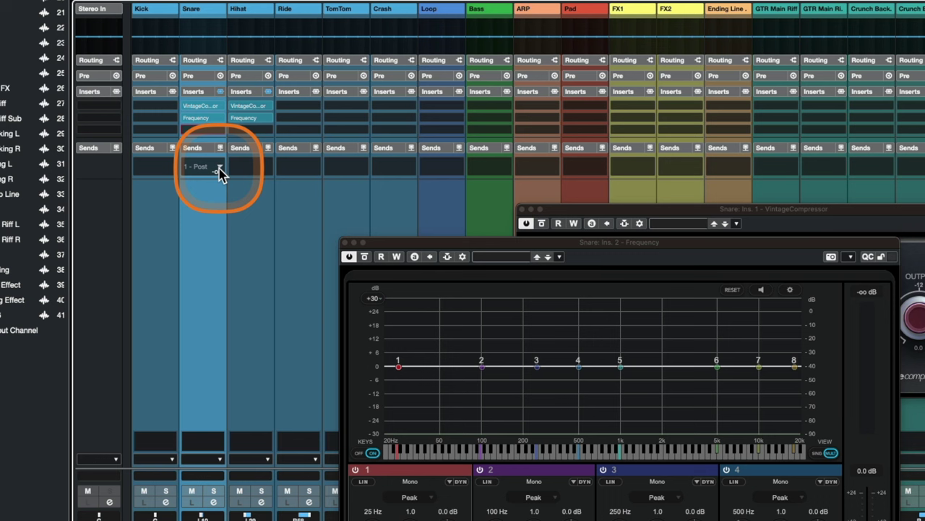
Step: Review the available destinations of the Snare channel's first send slot without assigning one, and close the Frequency editor window
left_click_drag(219, 166, 924, 102)
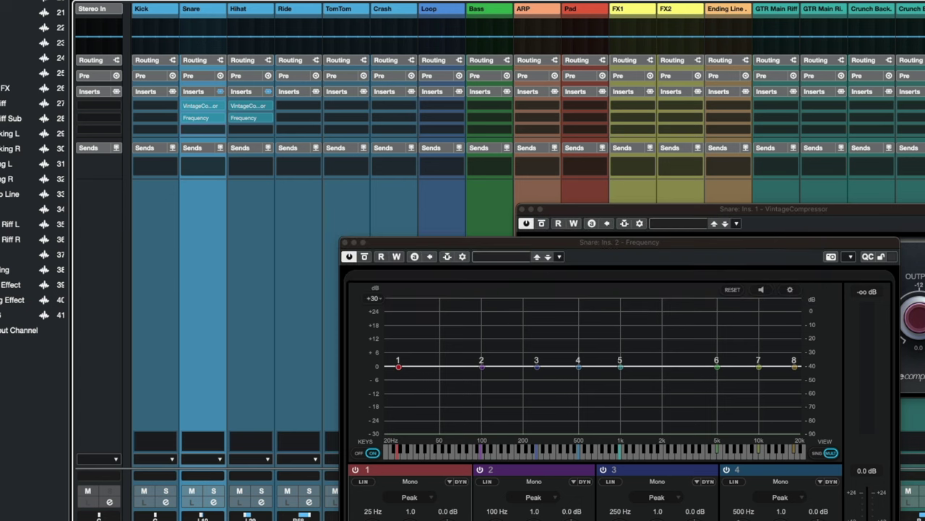
left_click(219, 167)
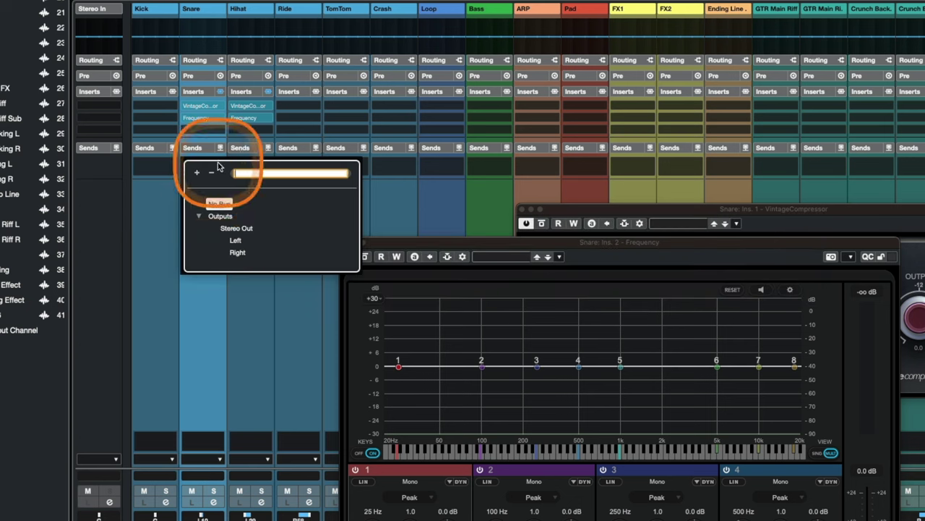
left_click(217, 253)
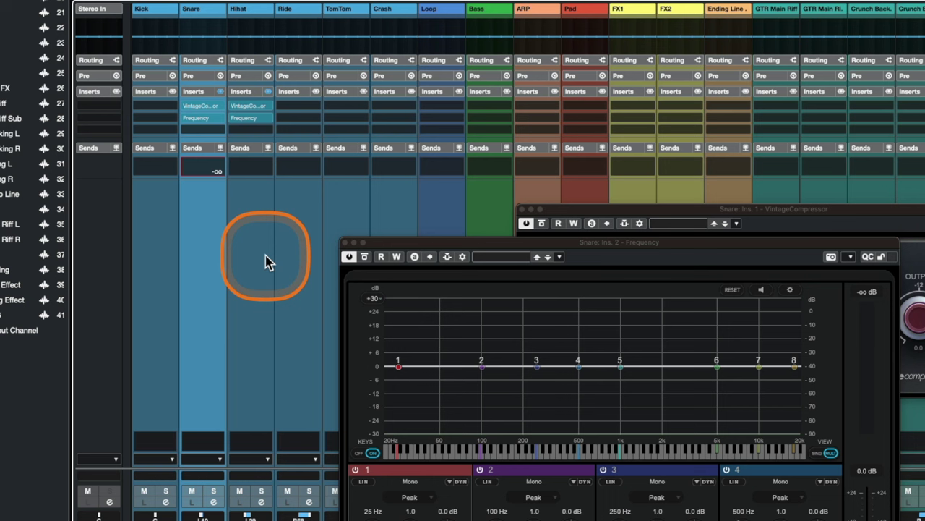
left_click(180, 259)
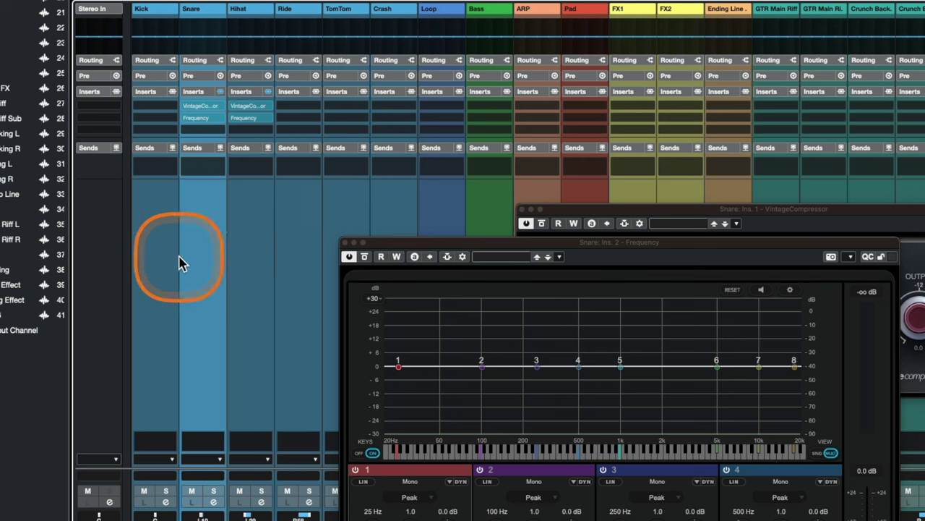
left_click(346, 244)
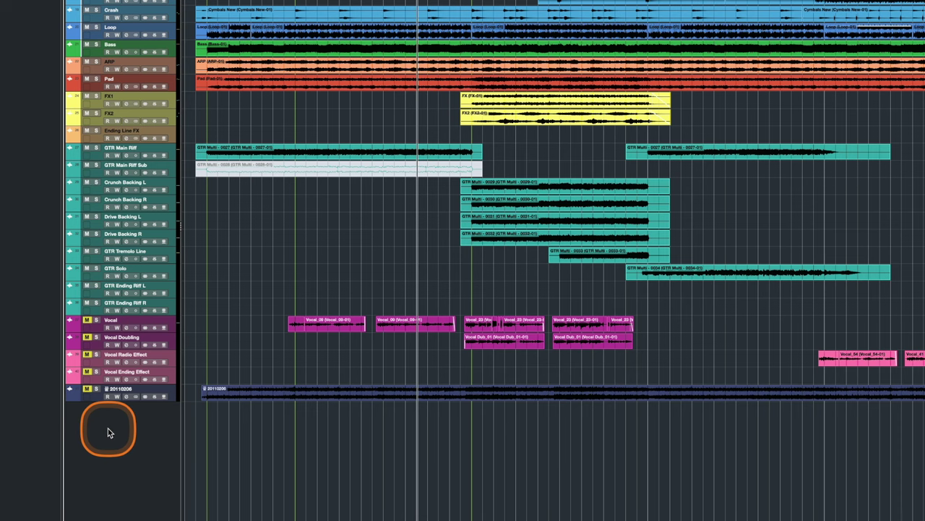
Step: Start adding an effect track below the existing project tracks and choose Steinberg's REVelation reverb as its effect
right_click(108, 428)
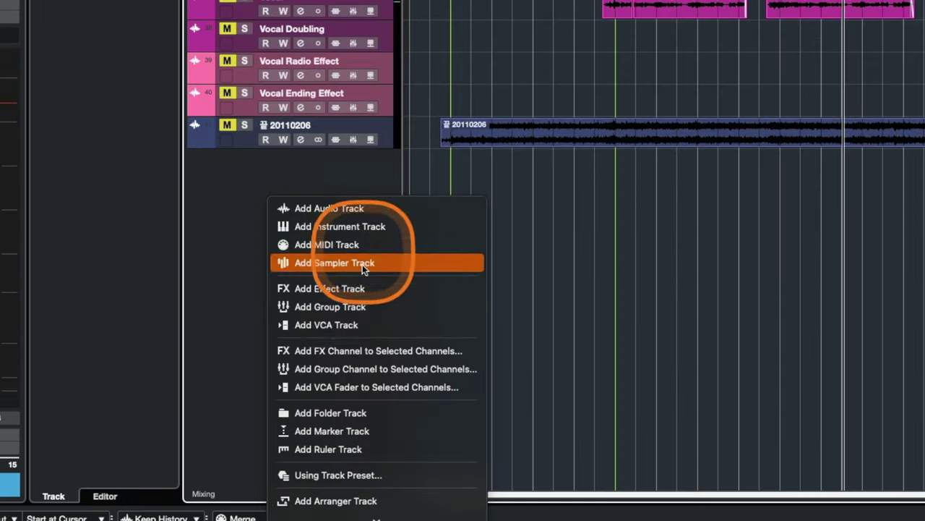
left_click(318, 288)
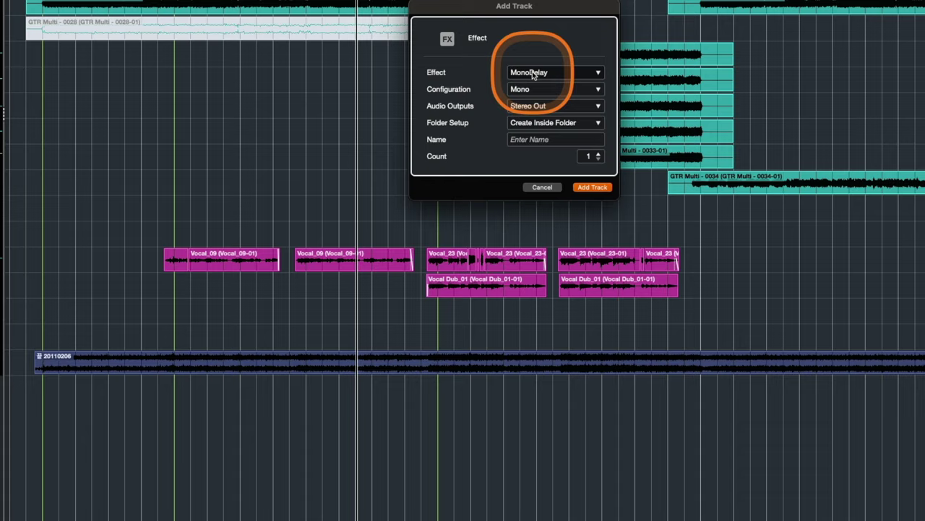
left_click(532, 71)
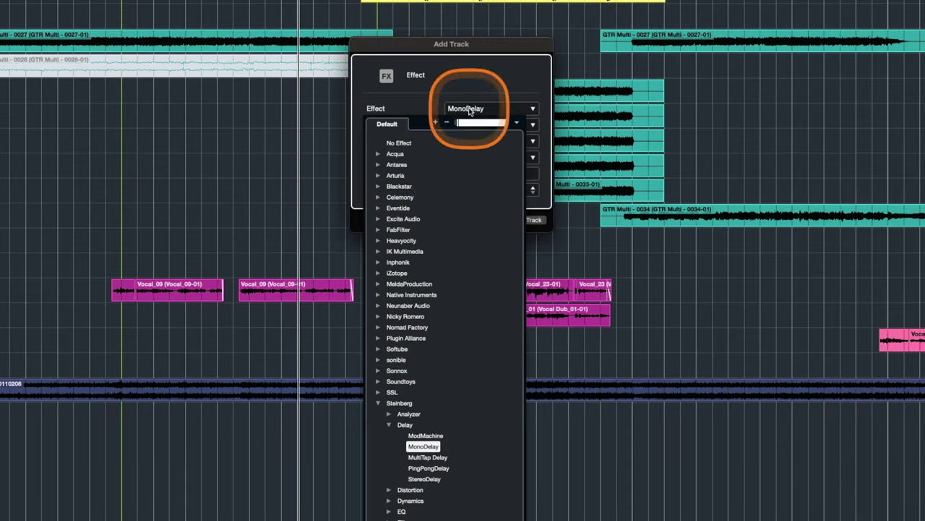
scroll(441, 165, "down", 2)
scroll(441, 166, "up", 2)
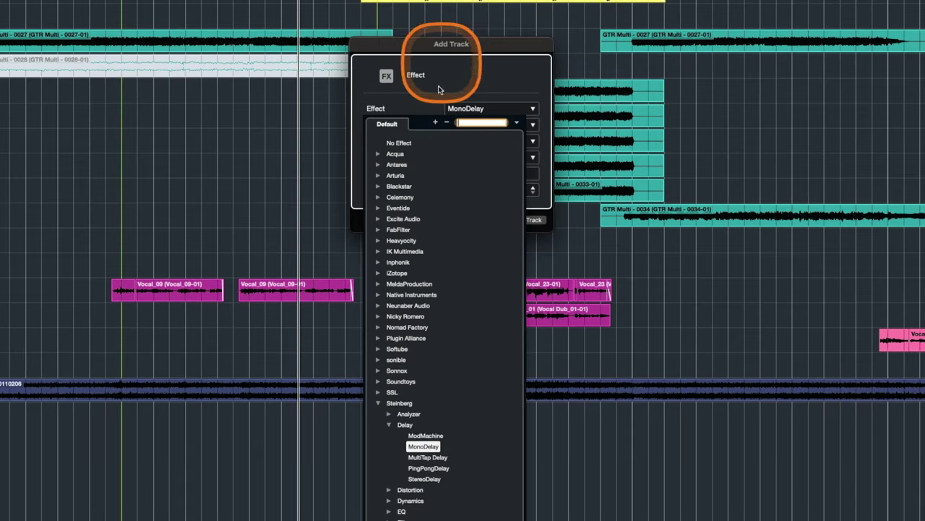
key("Left")
key("Left")
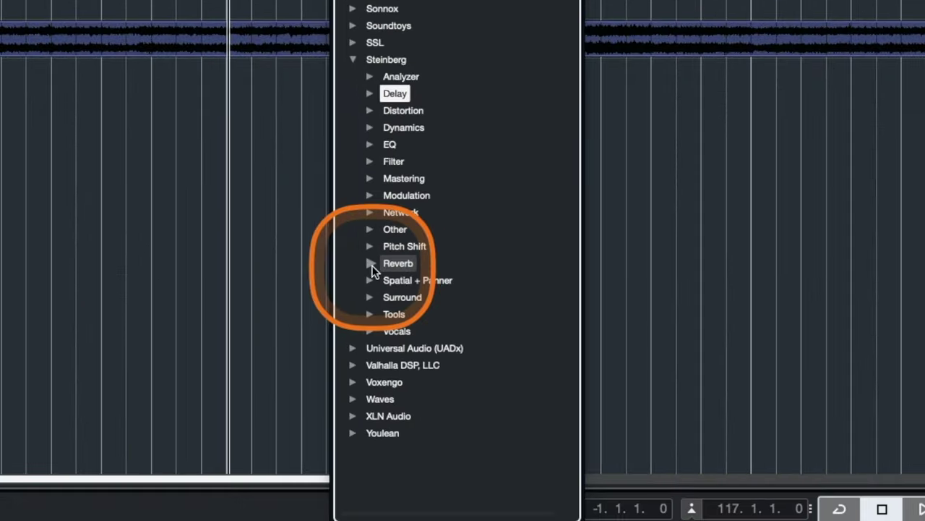
left_click(371, 264)
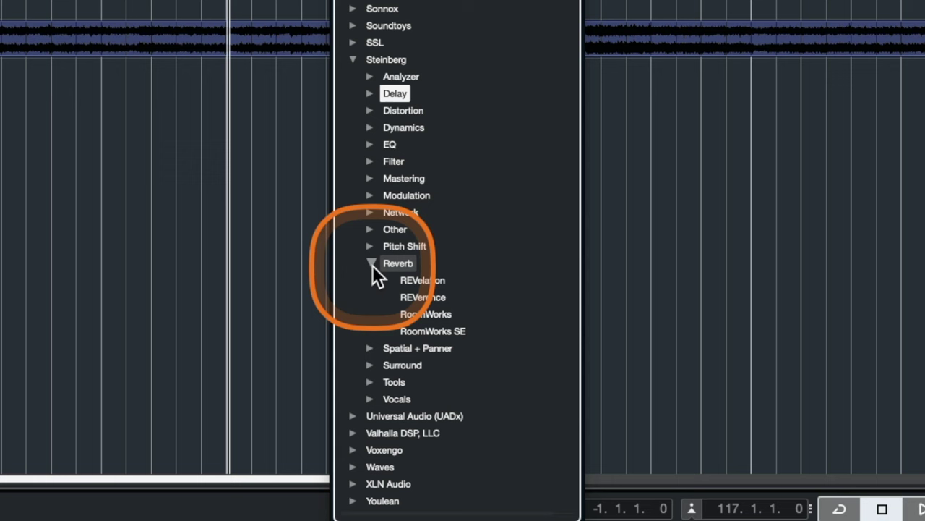
left_click(424, 280)
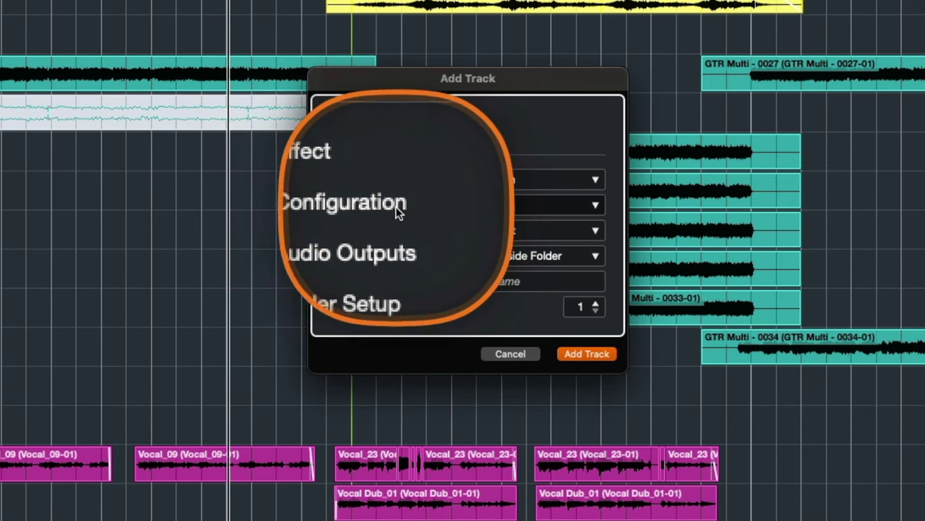
Step: Set the new effect track's configuration to Stereo, leave its name blank, and add the track to the project
left_click(484, 206)
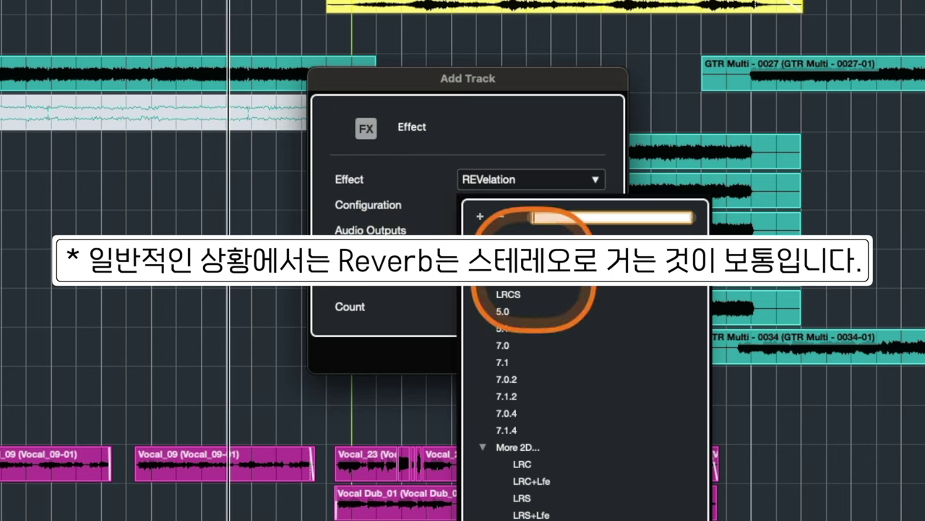
left_click(513, 272)
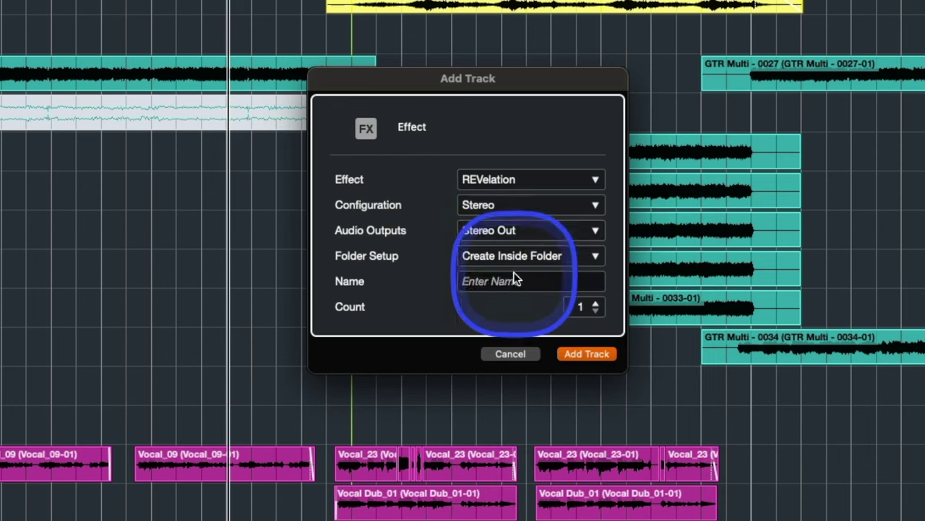
left_click(477, 206)
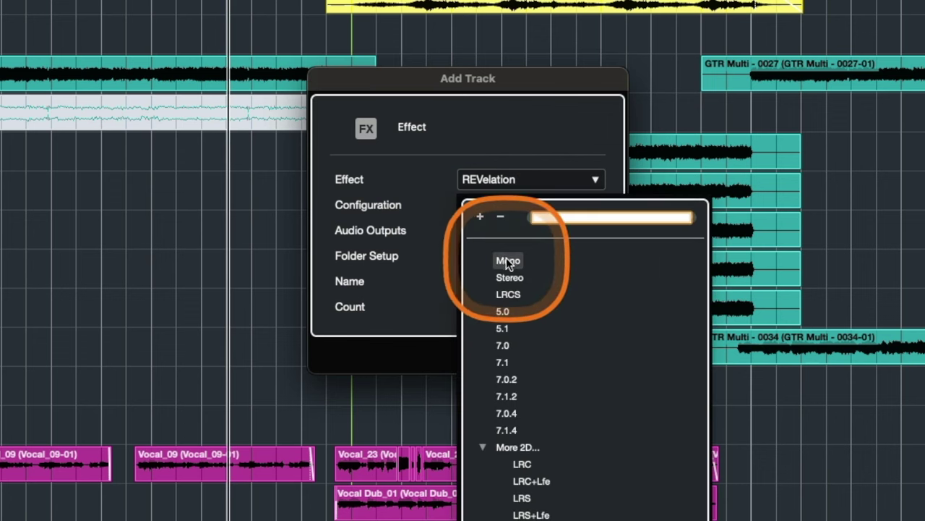
left_click(510, 277)
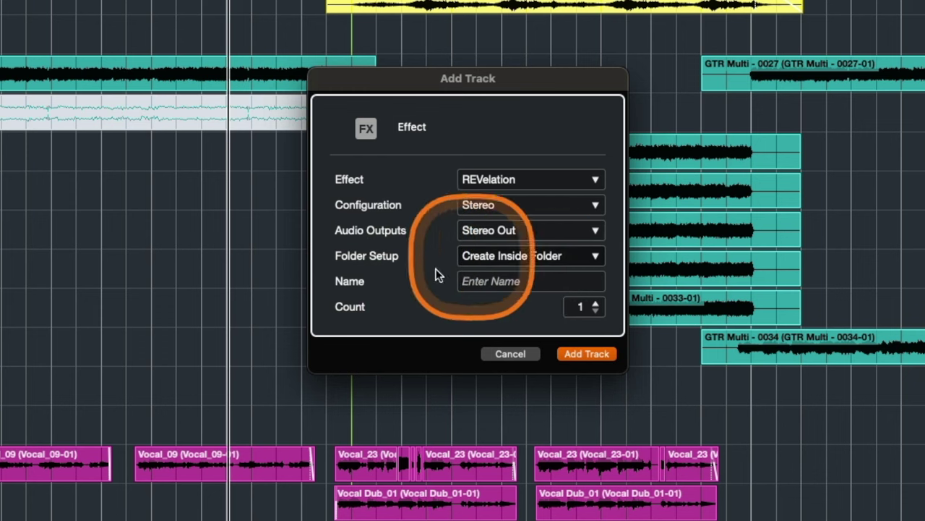
left_click(498, 281)
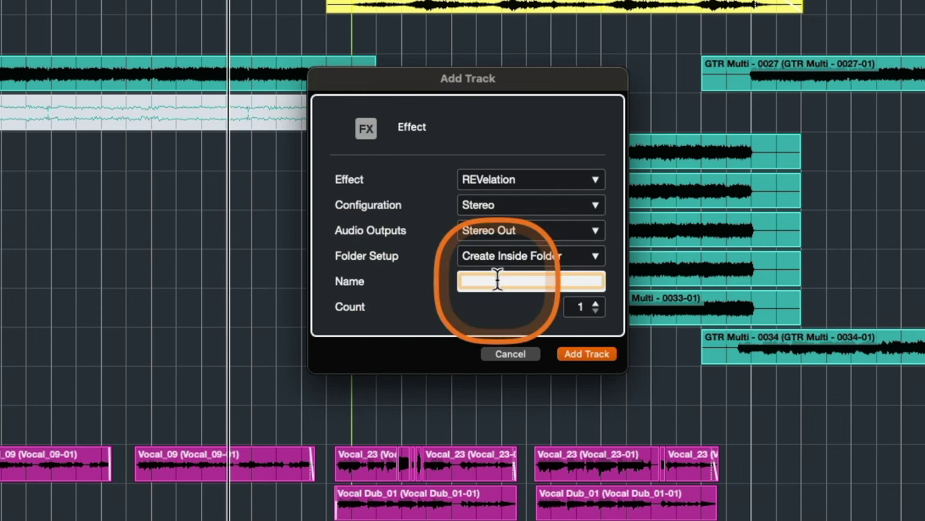
left_click(442, 310)
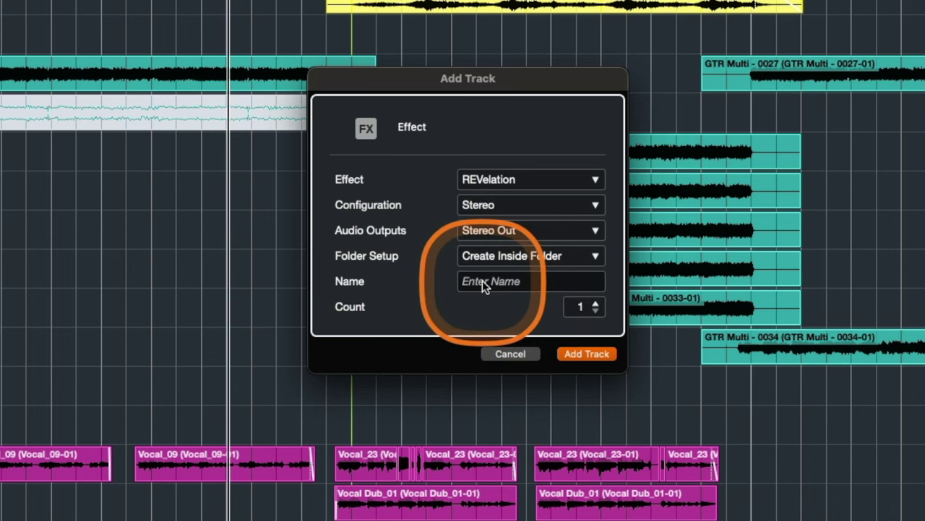
left_click(585, 352)
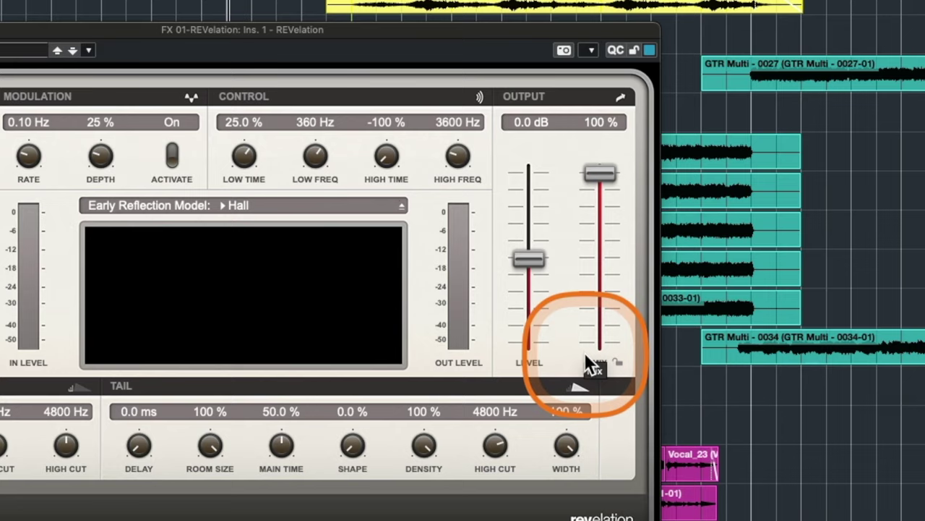
left_click(269, 33)
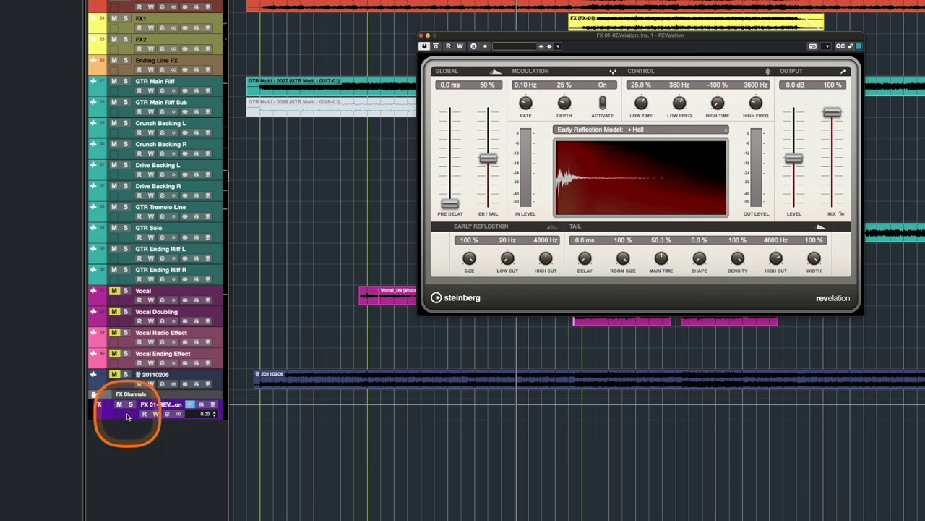
Step: Collapse and expand the FX Channels folder to inspect the REVelation effect track inside it
left_click(94, 394)
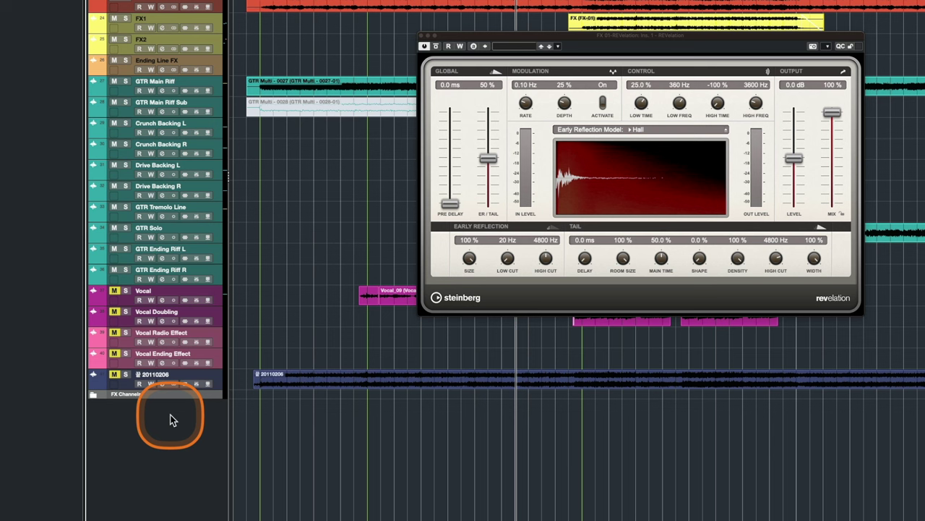
left_click(94, 394)
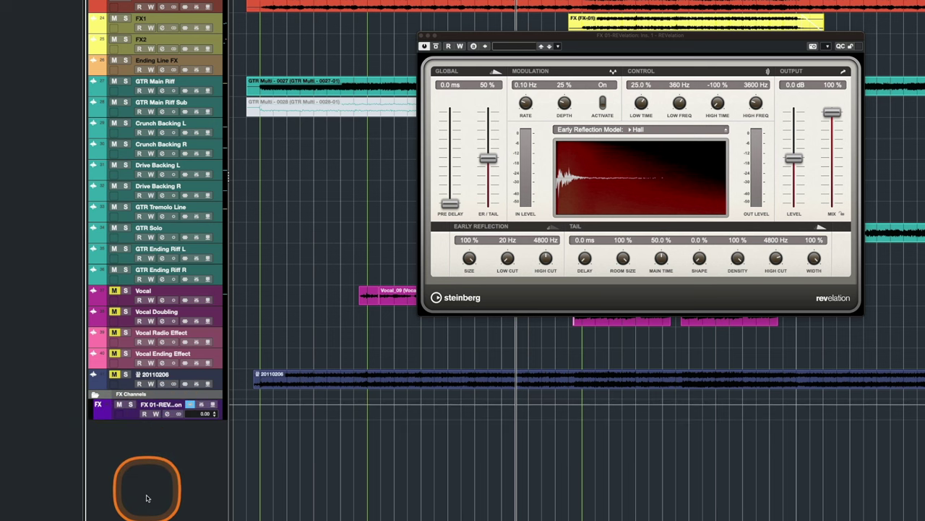
left_click(95, 393)
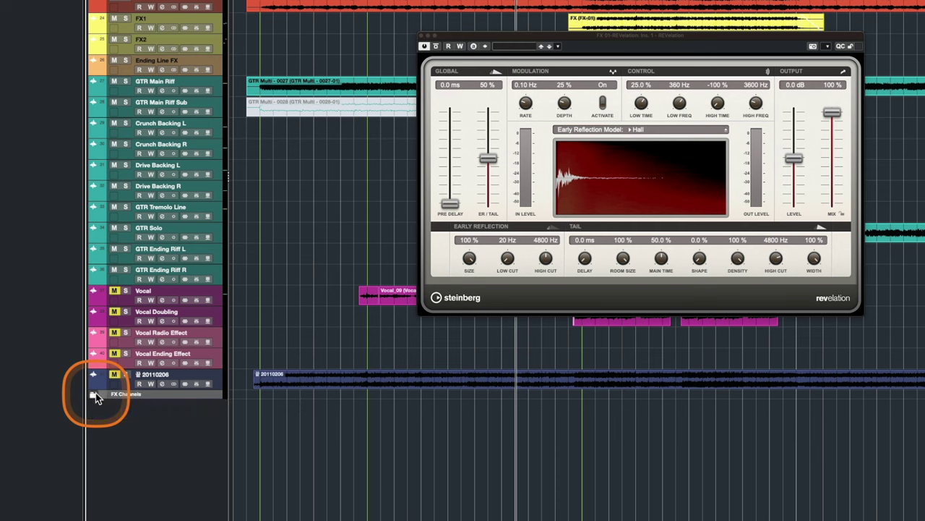
left_click(95, 393)
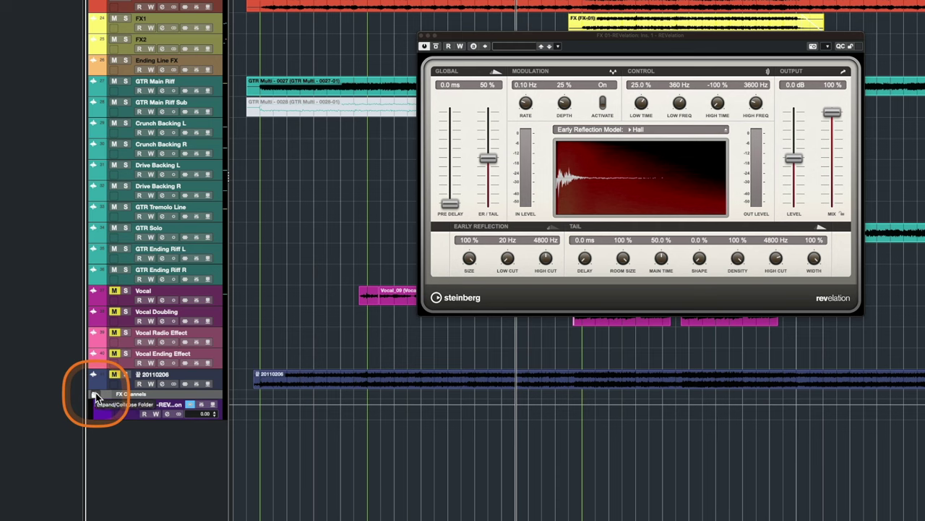
left_click(96, 393)
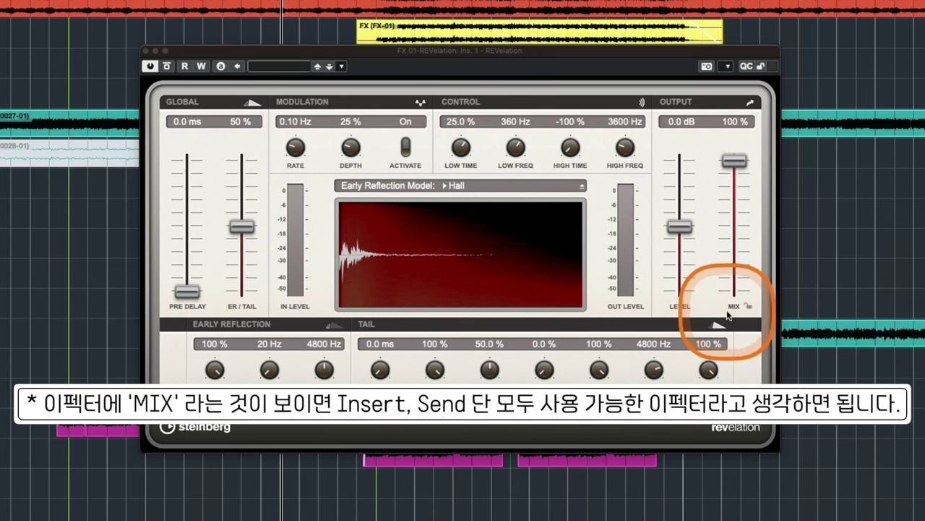
Step: Lower REVelation's output mix to 21 % and return it to 100 %
mouse_move(735, 161)
left_mouse_down()
mouse_move(736, 295)
mouse_move(737, 207)
mouse_move(741, 262)
left_mouse_up()
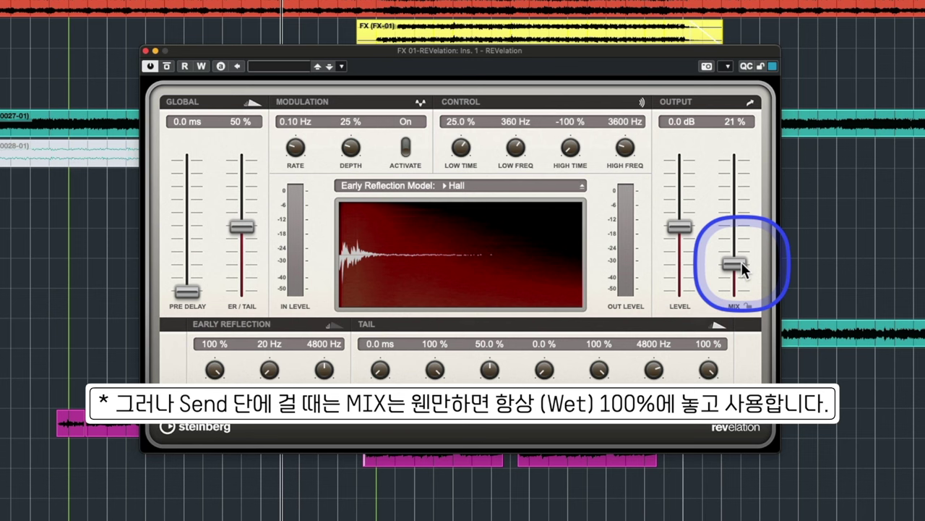
left_click_drag(741, 262, 726, 121)
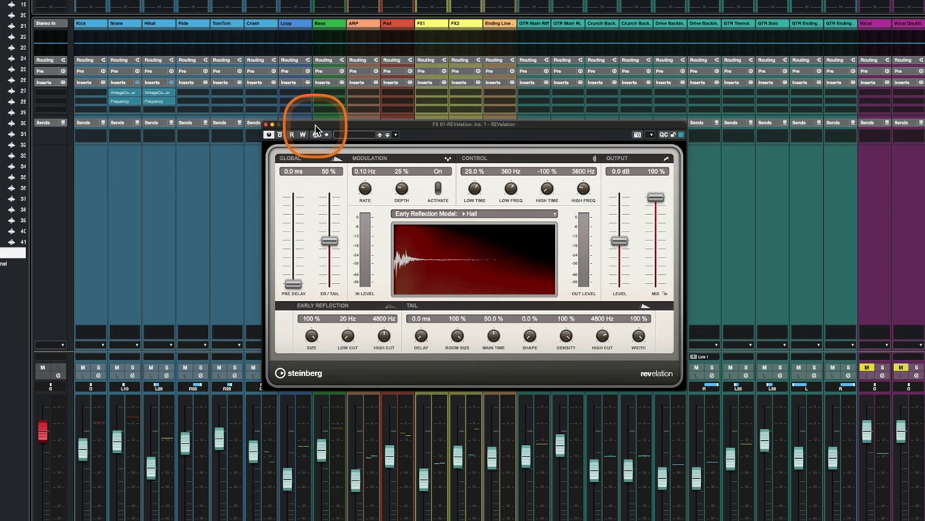
Step: Route the Snare channel's first send slot to the FX 01-REVelation channel
left_click(159, 155)
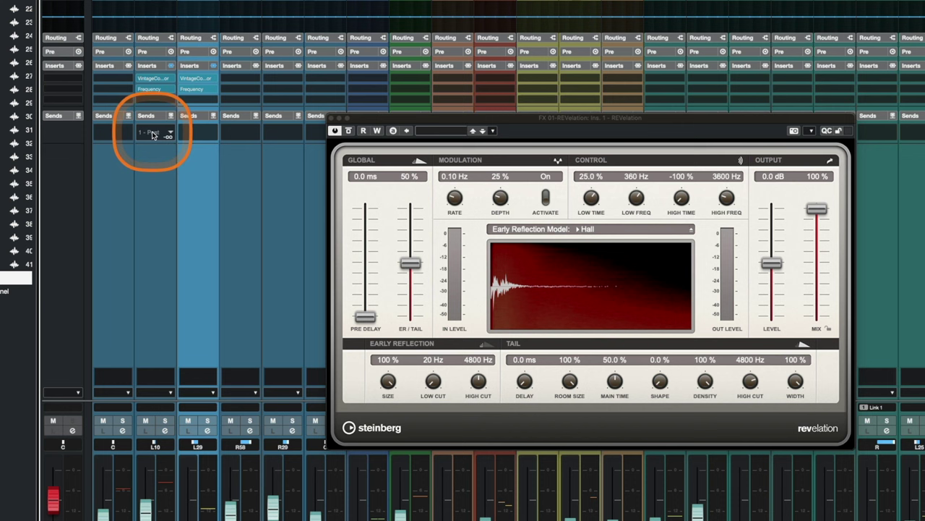
left_click(159, 265)
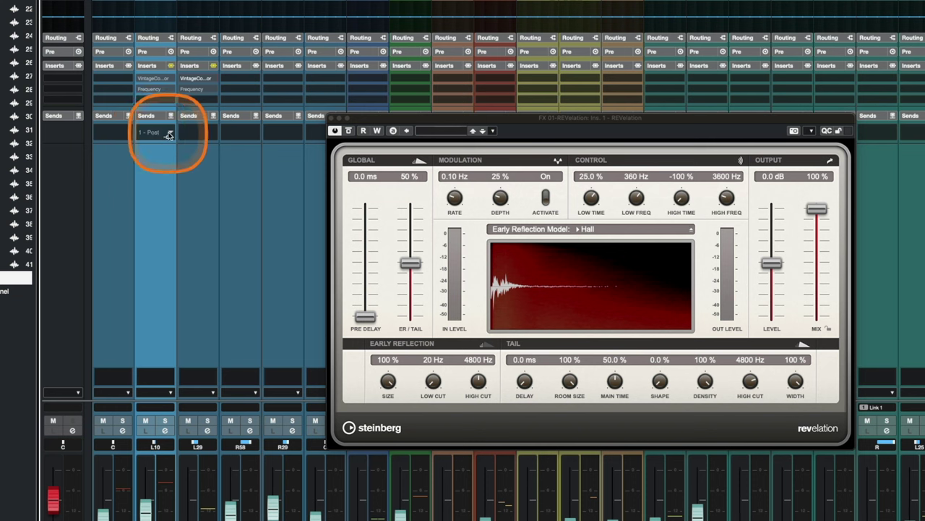
left_click(169, 133)
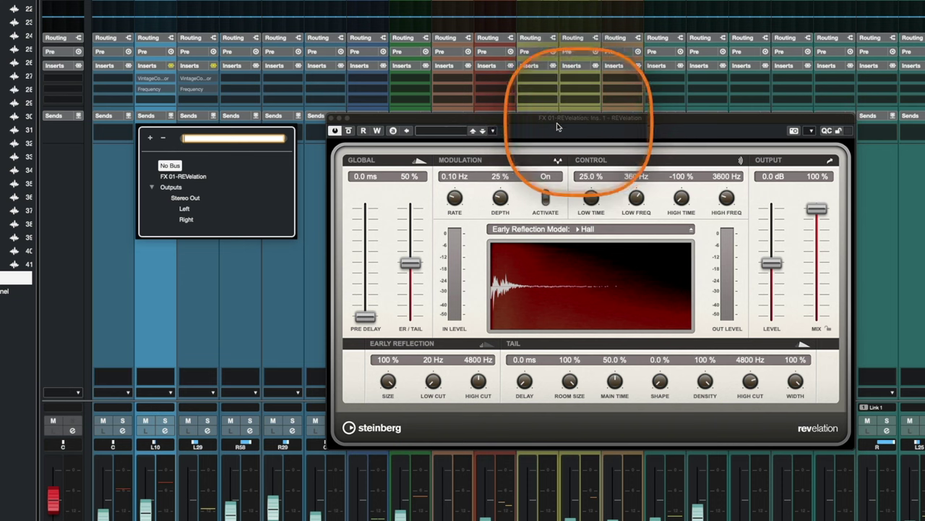
left_click(182, 178)
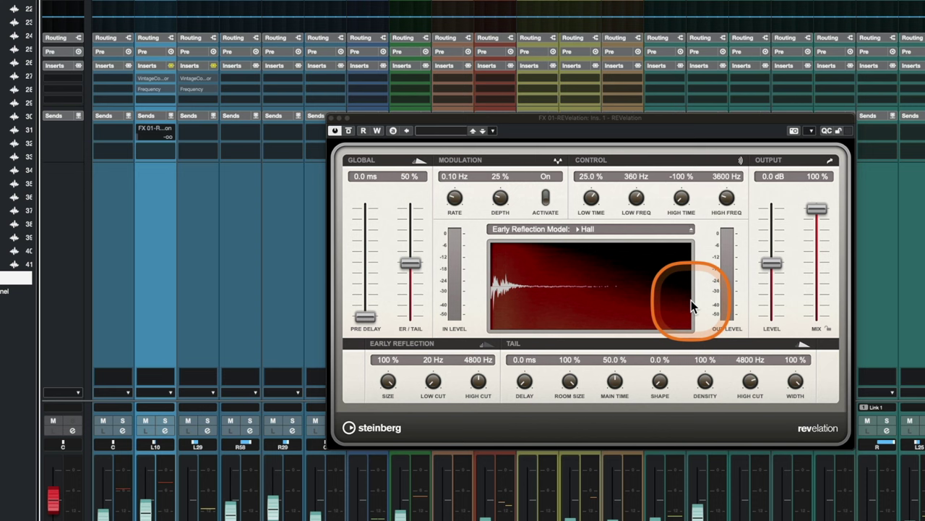
Step: Load the Concert Hall Natural preset into REVelation
left_click(439, 132)
scroll(518, 254, "down", 20)
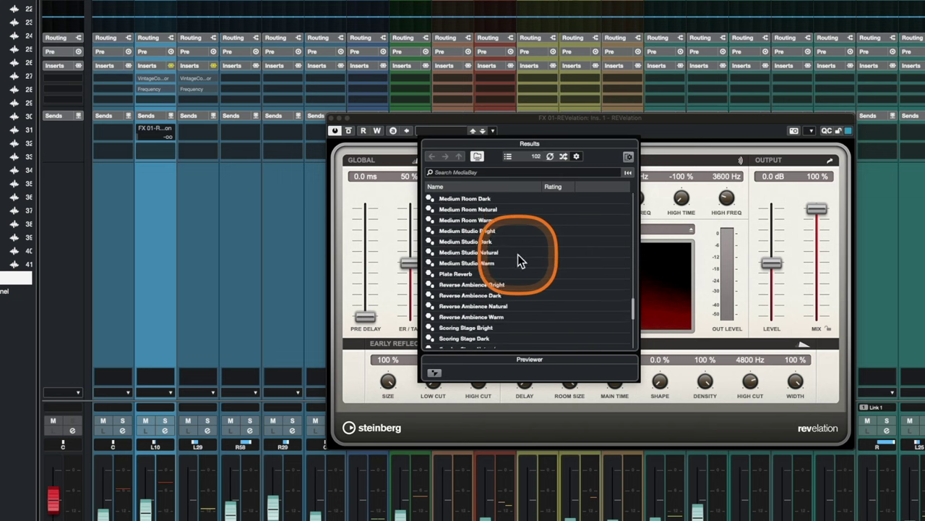
scroll(518, 254, "up", 20)
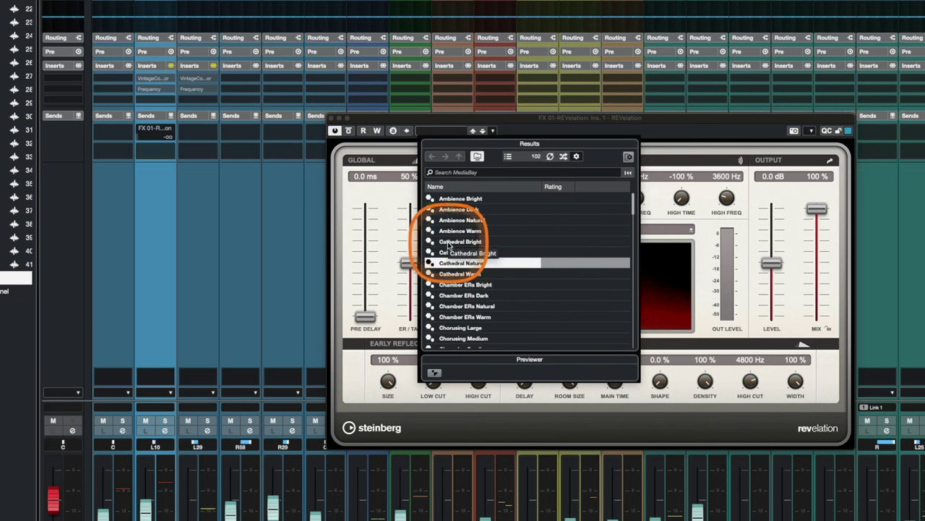
scroll(456, 260, "down", 5)
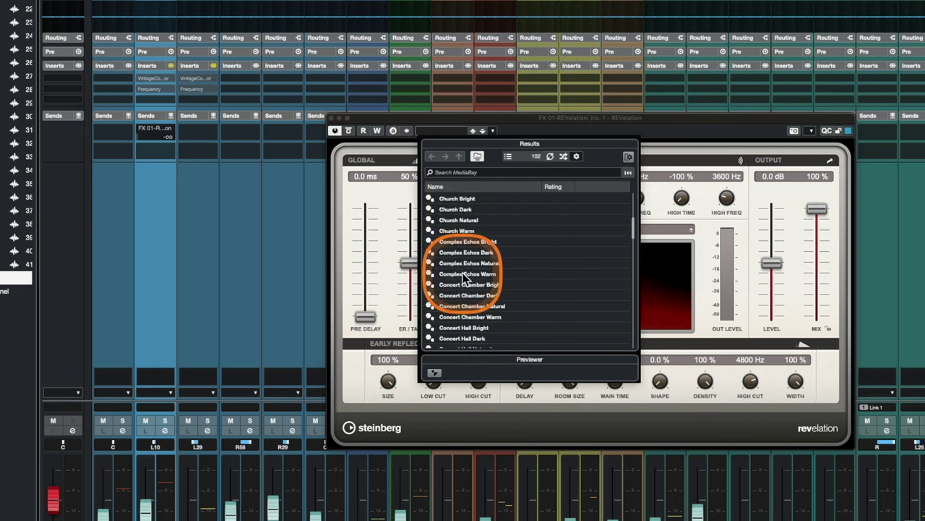
scroll(464, 281, "down", 3)
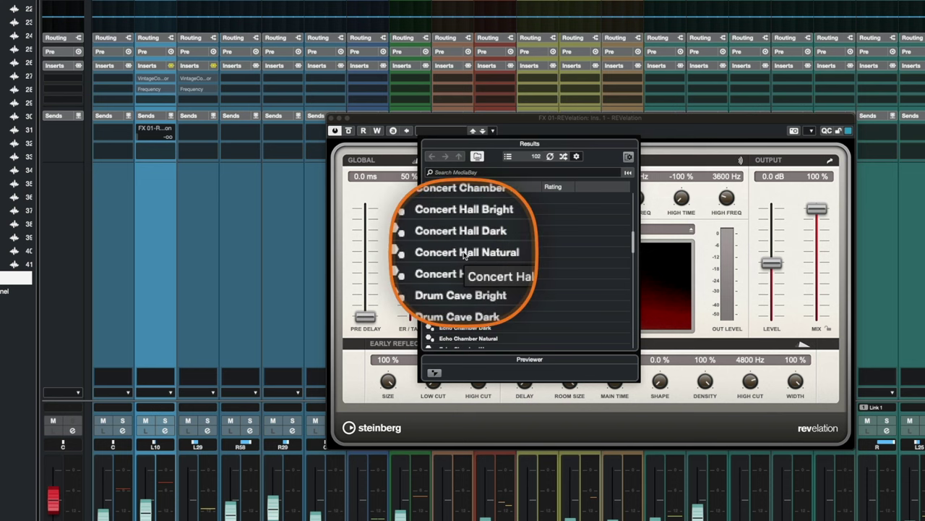
double_click(467, 255)
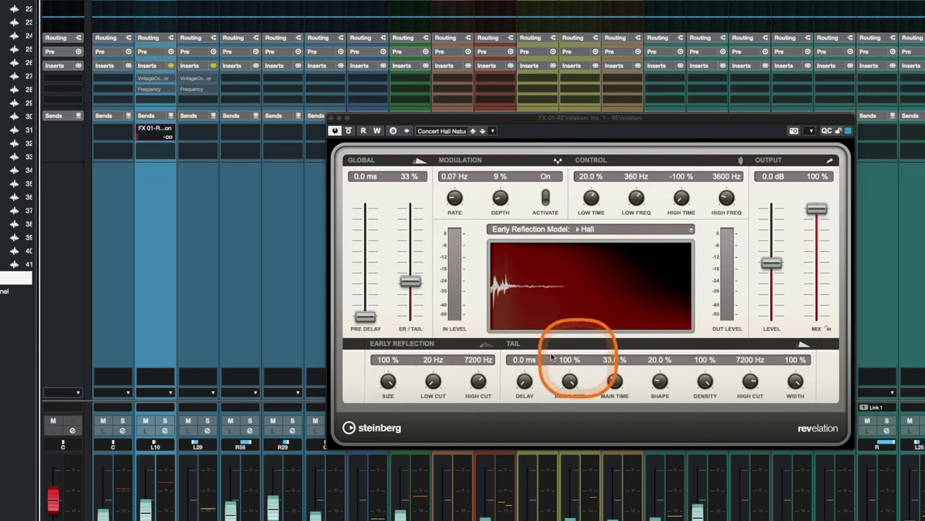
Step: Browse REVelation's preset list to examine the available hall, room, studio, cathedral and church variations without loading another preset
left_click(449, 130)
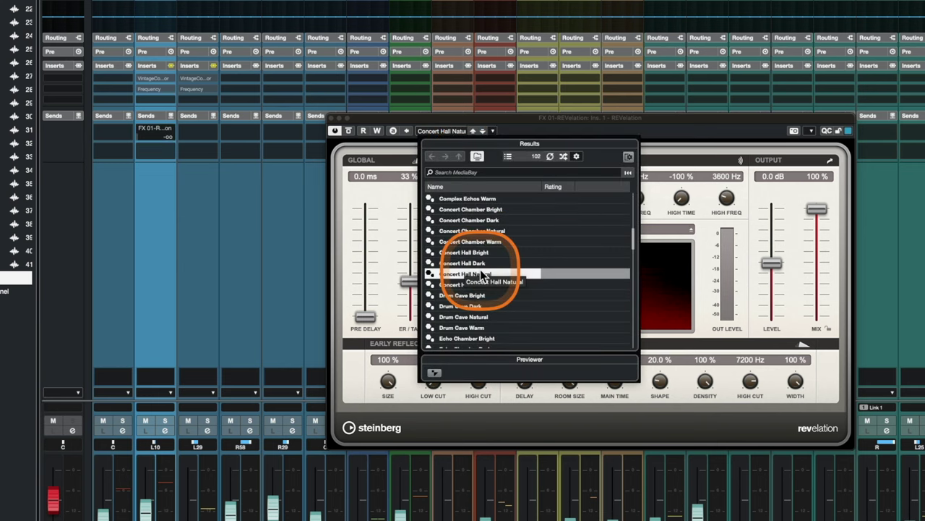
scroll(484, 273, "down", 9)
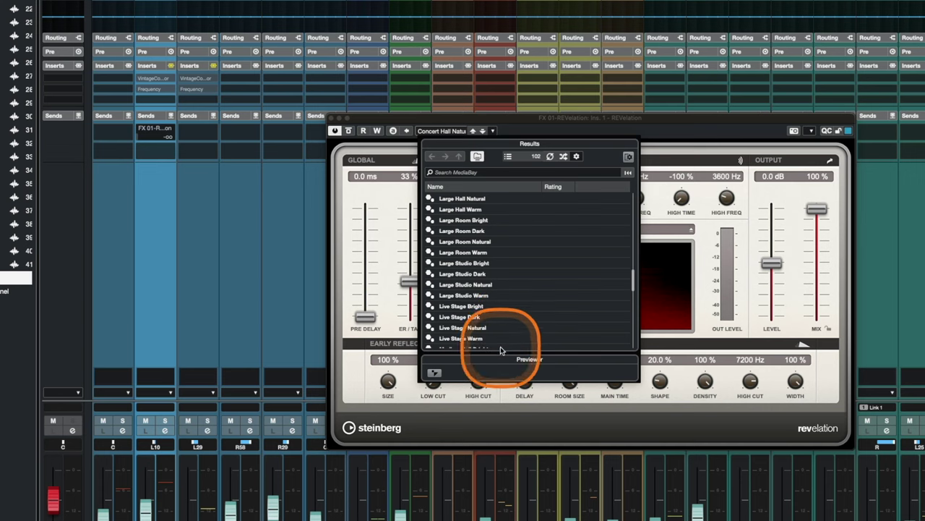
scroll(472, 289, "down", 3)
left_click(688, 334)
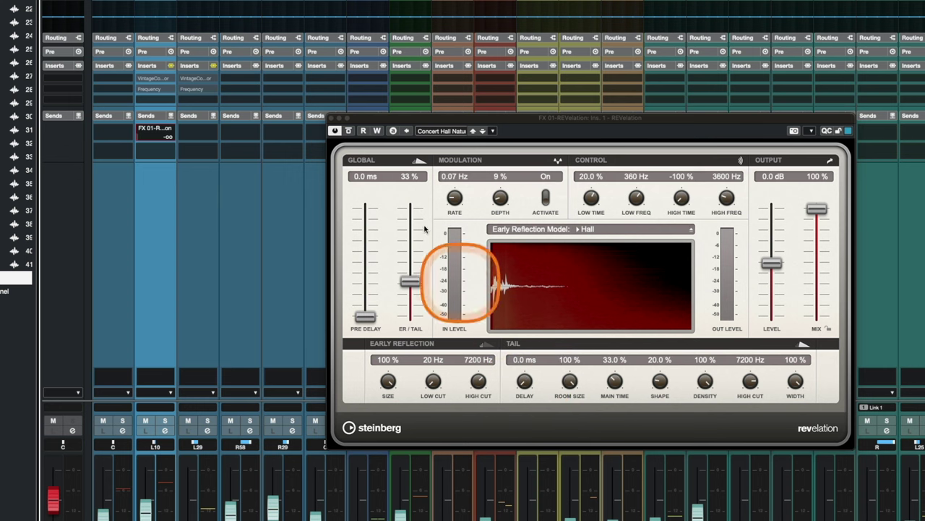
left_click(442, 131)
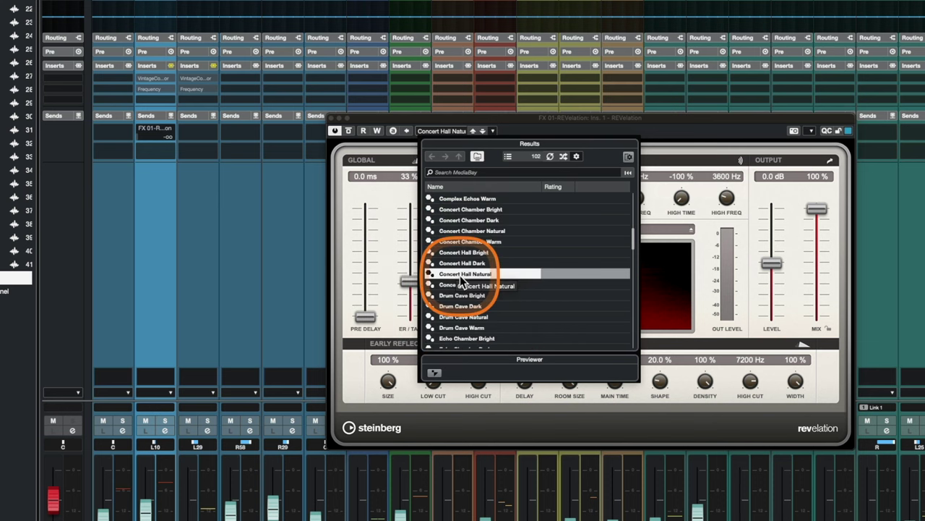
scroll(457, 275, "up", 5)
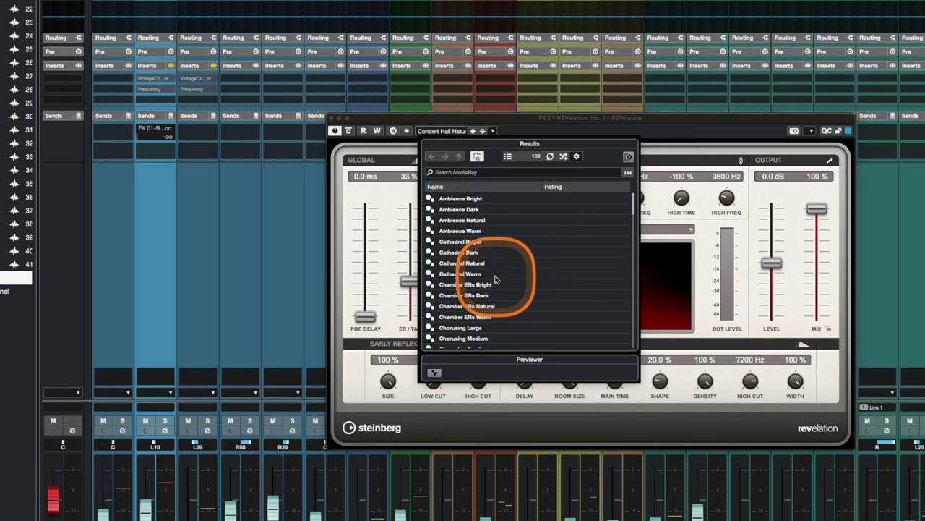
scroll(456, 268, "down", 4)
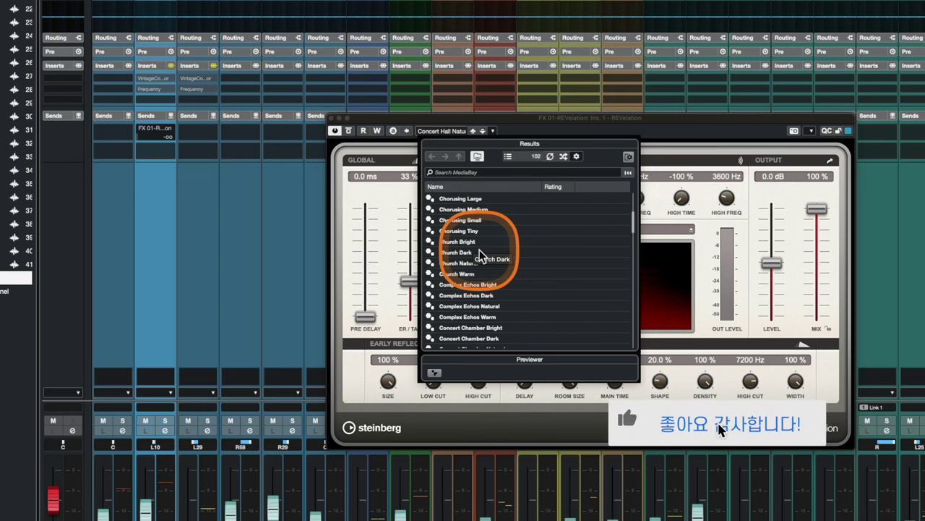
left_click(555, 146)
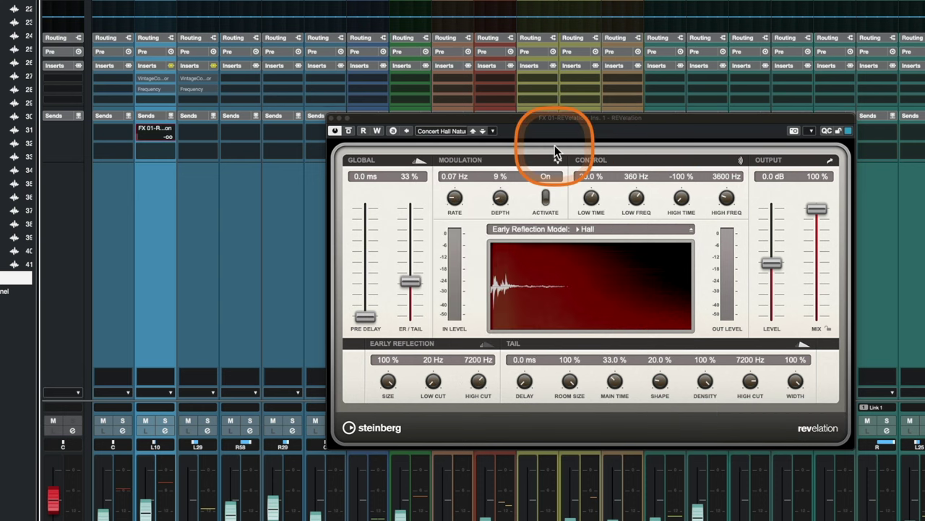
Step: Switch on the Snare channel's send to FX 01-REVelation
mouse_move(140, 130)
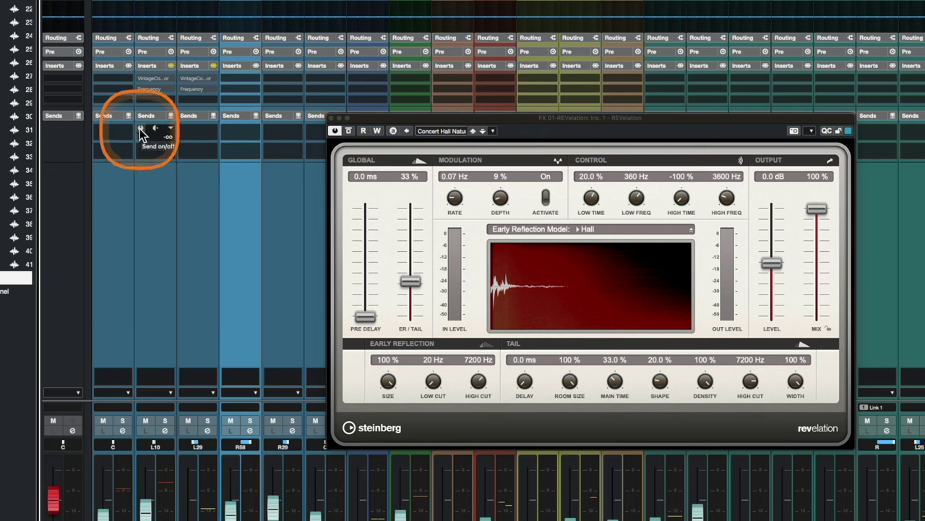
left_click(139, 130)
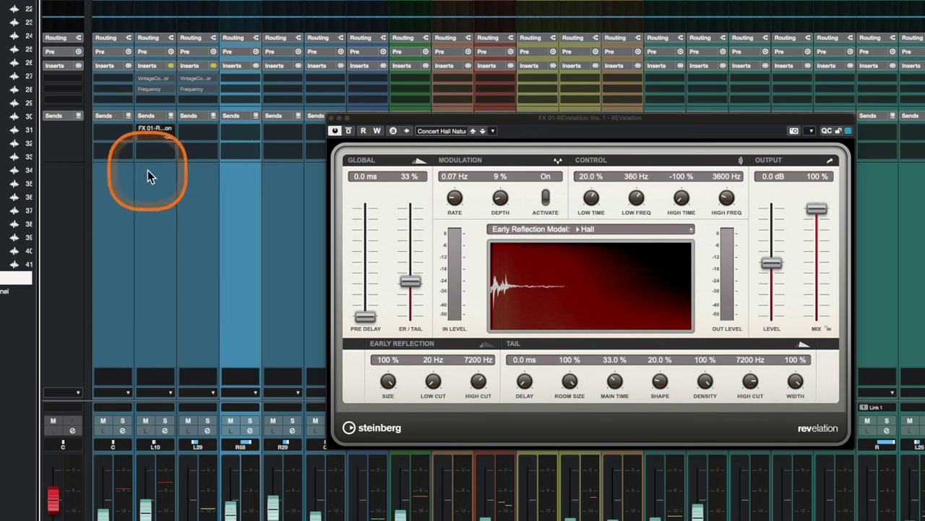
mouse_move(144, 90)
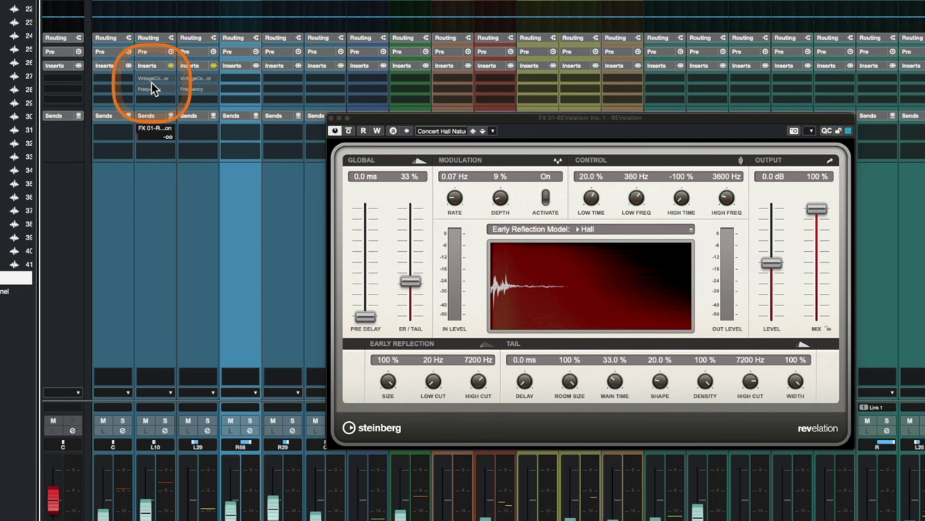
mouse_move(164, 131)
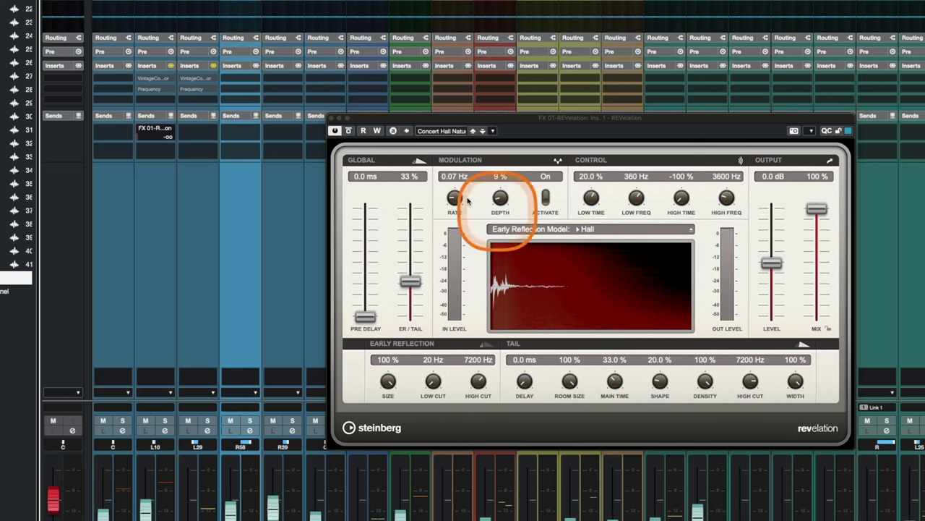
mouse_move(145, 133)
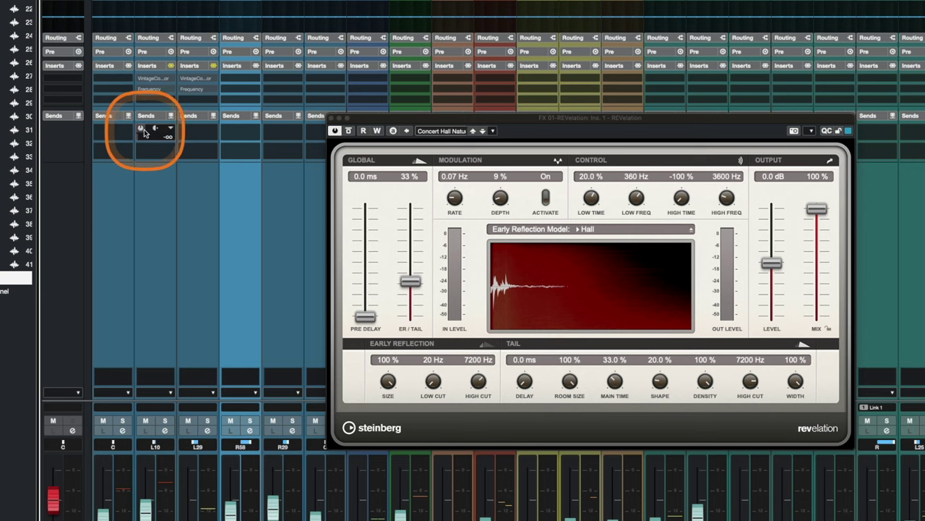
left_click(143, 131)
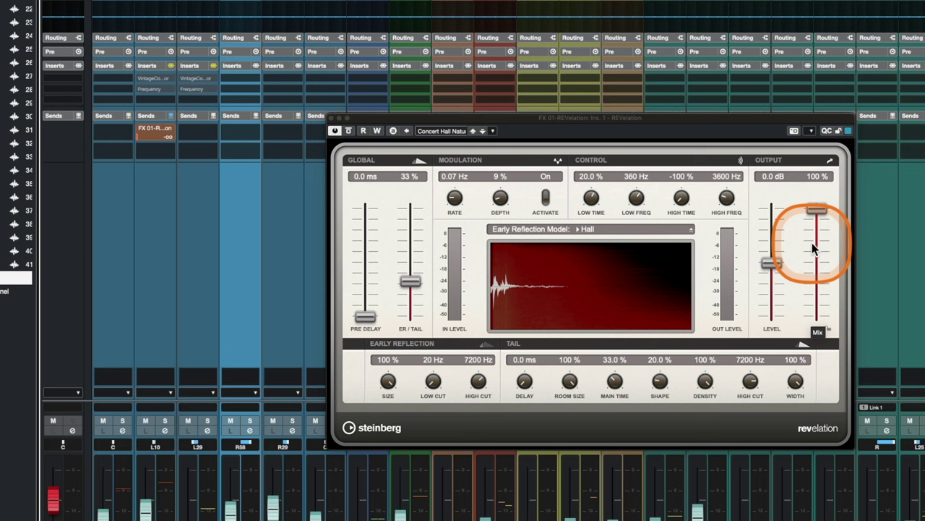
Step: Activate the Snare channel's inserts and set its send level to FX 01-REVelation to 0.00
left_click(141, 77)
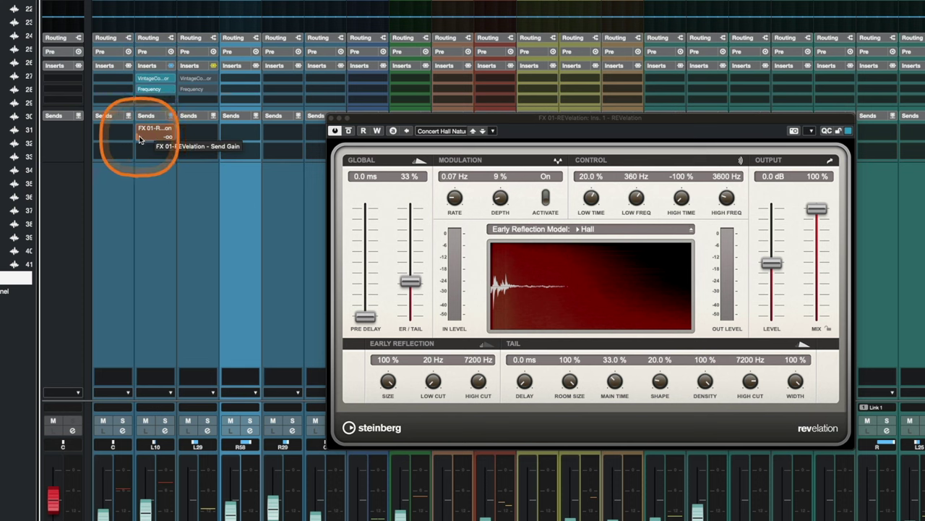
mouse_move(154, 138)
left_mouse_down()
mouse_move(145, 128)
mouse_move(182, 145)
mouse_move(206, 138)
mouse_move(181, 145)
mouse_move(159, 132)
mouse_move(202, 138)
mouse_move(166, 141)
mouse_move(195, 137)
mouse_move(169, 130)
mouse_move(169, 140)
left_mouse_up()
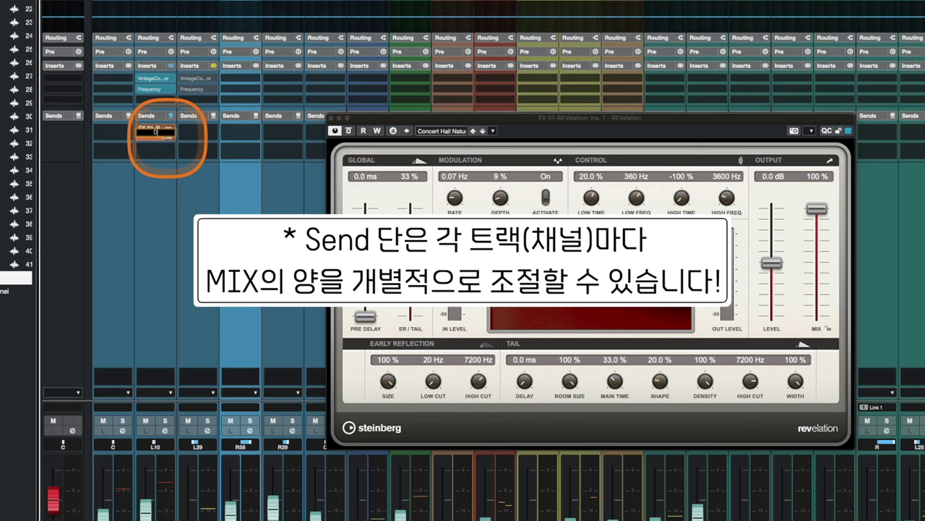
key("Return")
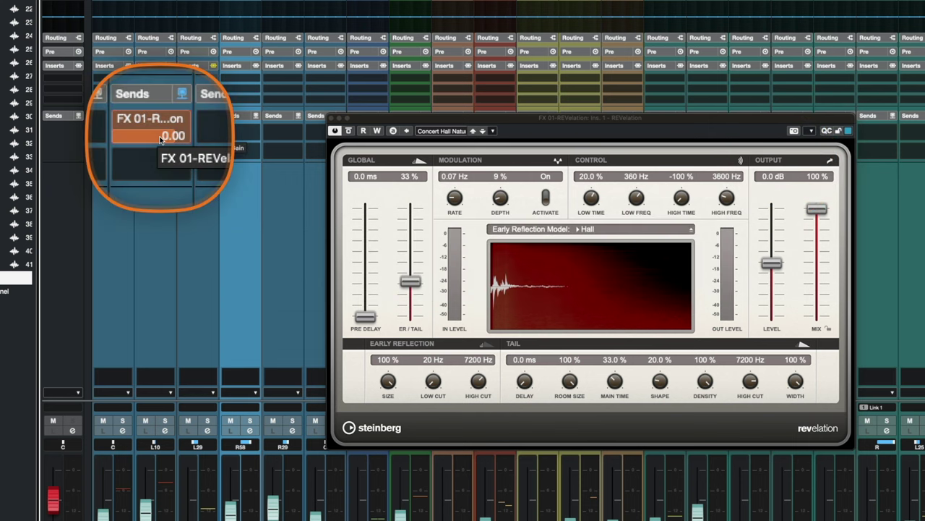
Step: Solo the Snare channel and load the Cathedral Natural preset into REVelation
left_click(166, 420)
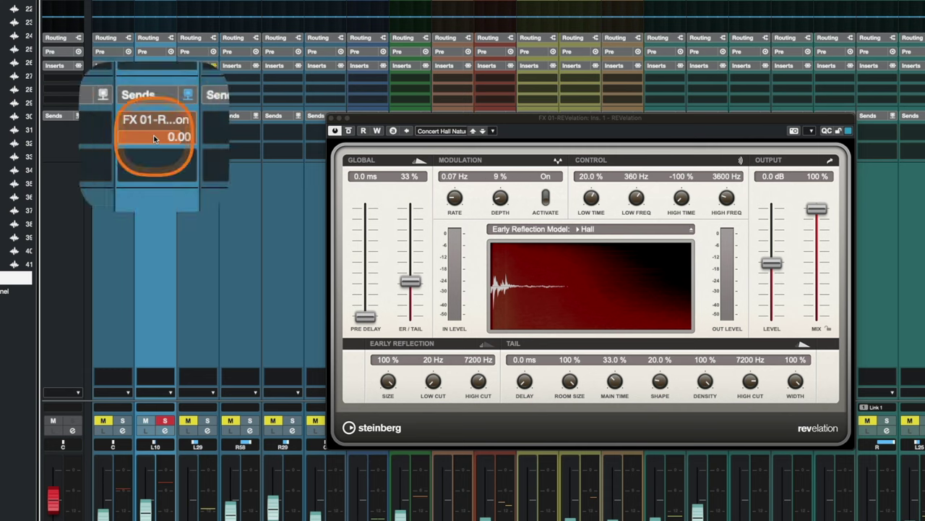
left_click(448, 132)
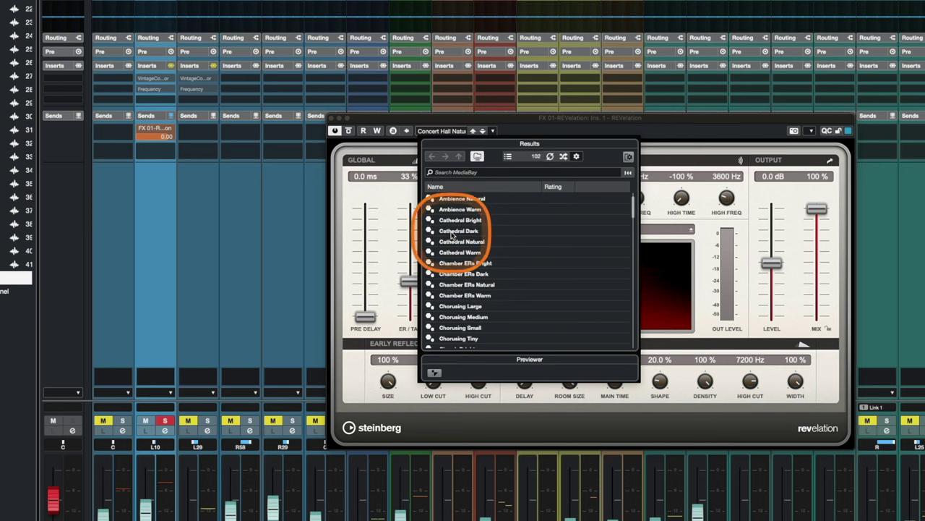
double_click(463, 241)
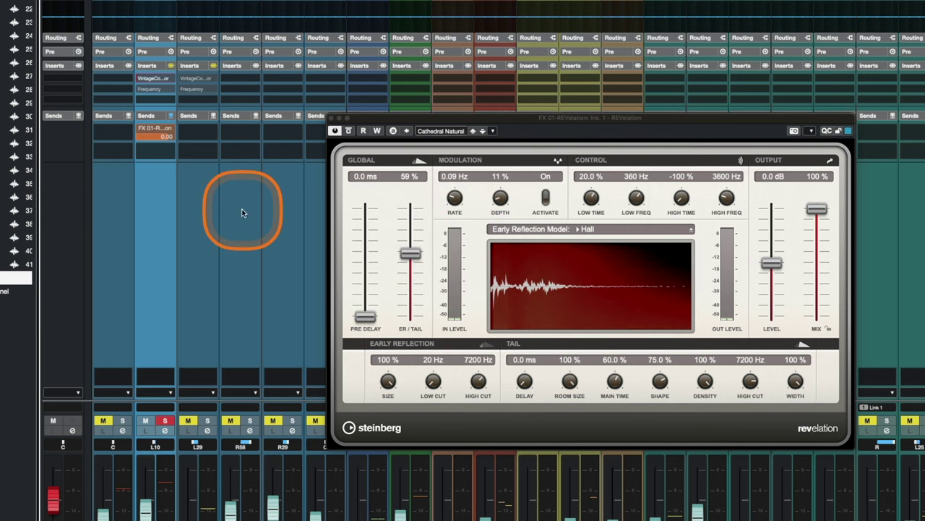
Step: Play the soloed Snare and switch its REVelation send off and back on to compare the dry and reverberated sound
key("space")
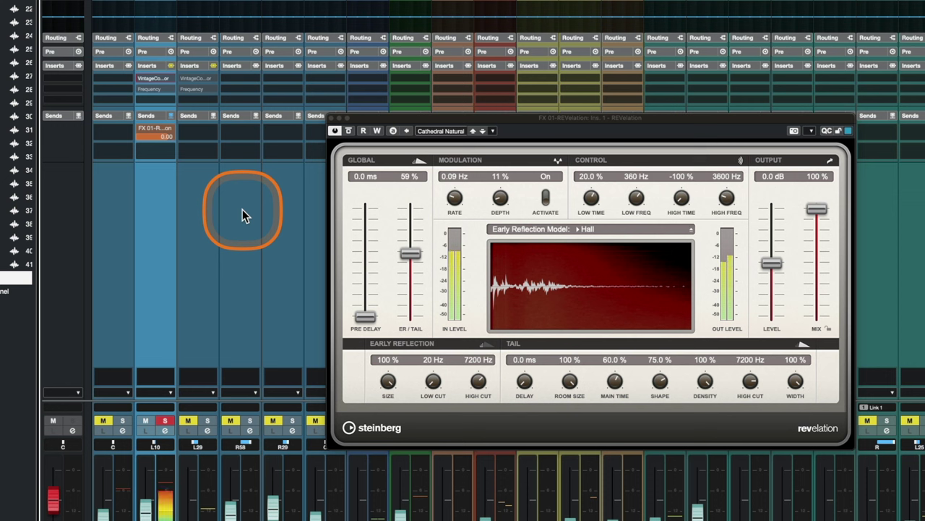
left_click(141, 131)
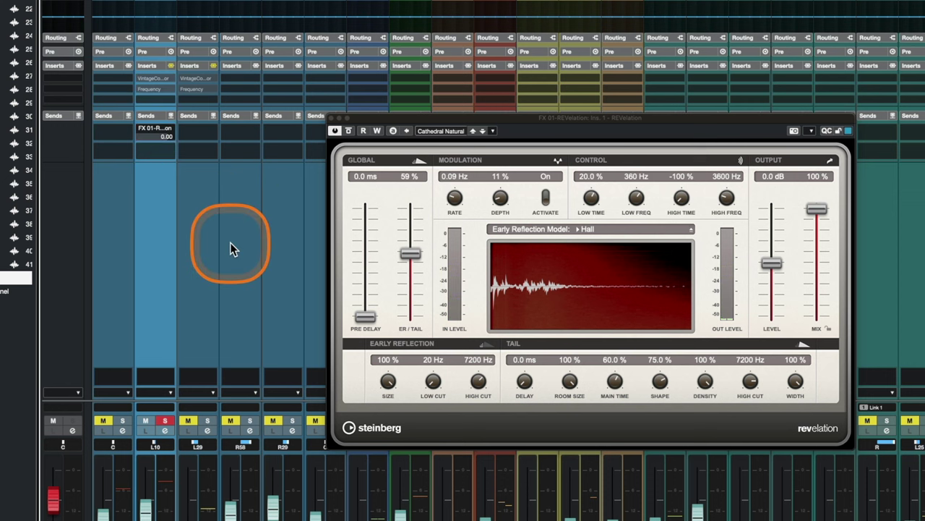
left_click(139, 131)
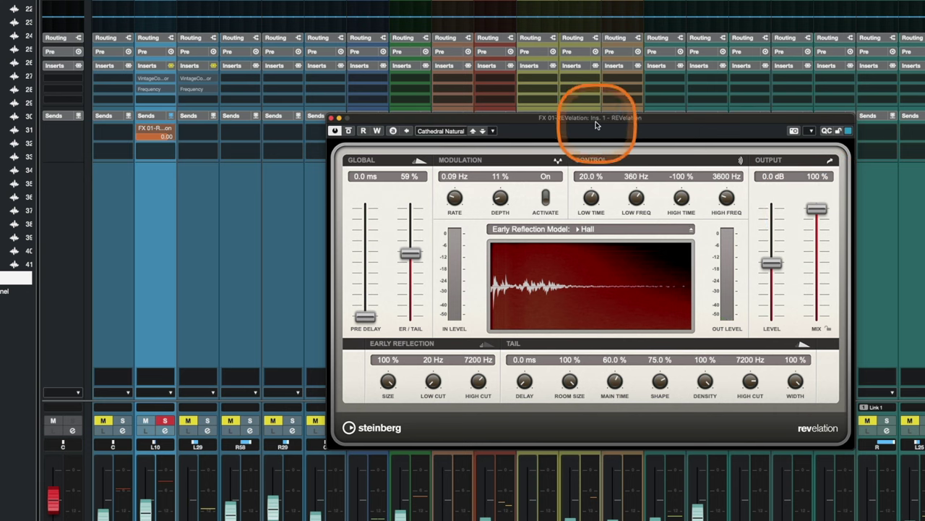
Step: Move the REVelation window clear of the send slots, and route the Kick channel's first send to FX 01-REVelation at 0.00
mouse_move(600, 118)
left_mouse_down()
mouse_move(611, 144)
mouse_move(589, 134)
mouse_move(602, 262)
left_mouse_up()
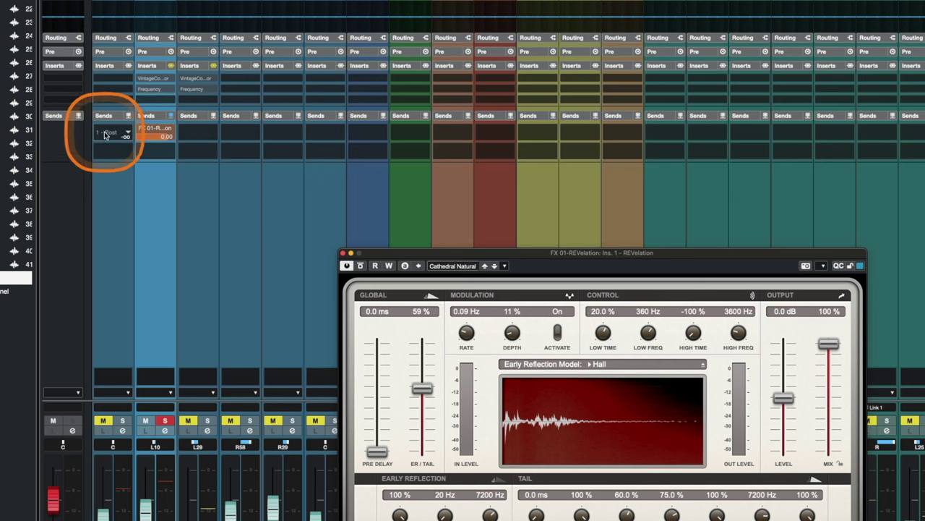
left_click(102, 136)
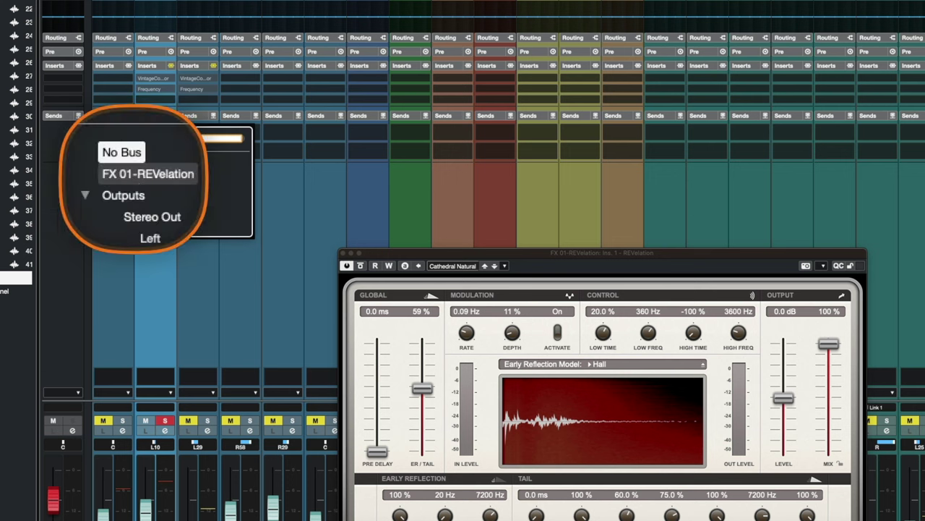
left_click(138, 178)
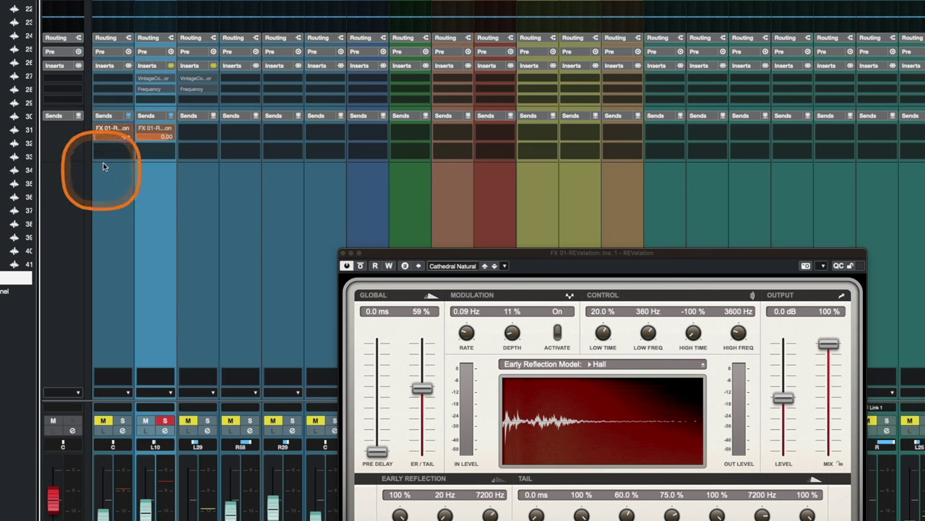
left_click(116, 137)
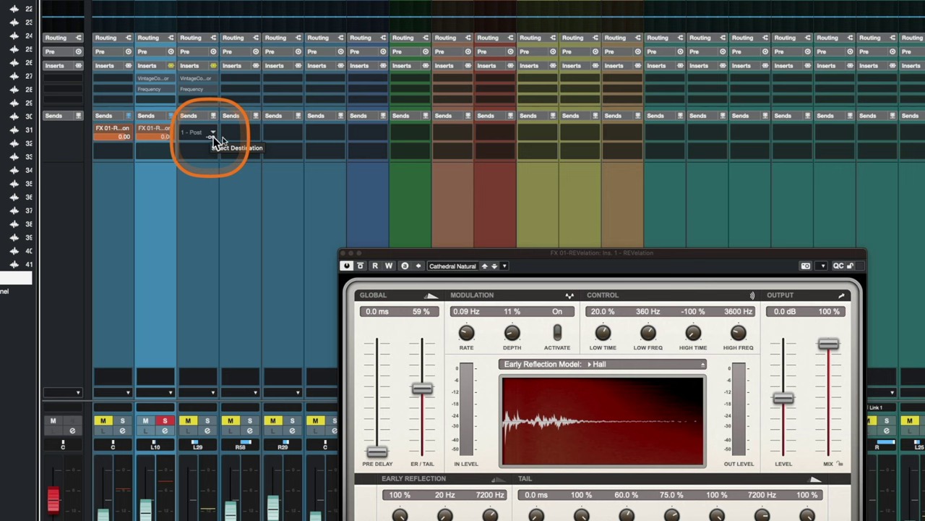
Step: Route the first sends of the TomTom and Crash channels to FX 01-REVelation, each at a level of 0.00
left_click(299, 139)
left_click(311, 175)
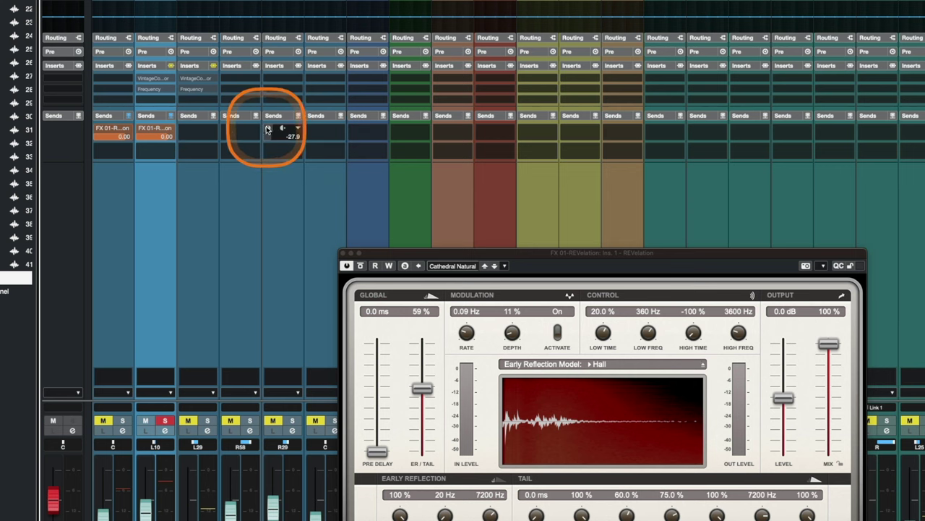
left_click(289, 137)
left_click(322, 136)
left_click(332, 176)
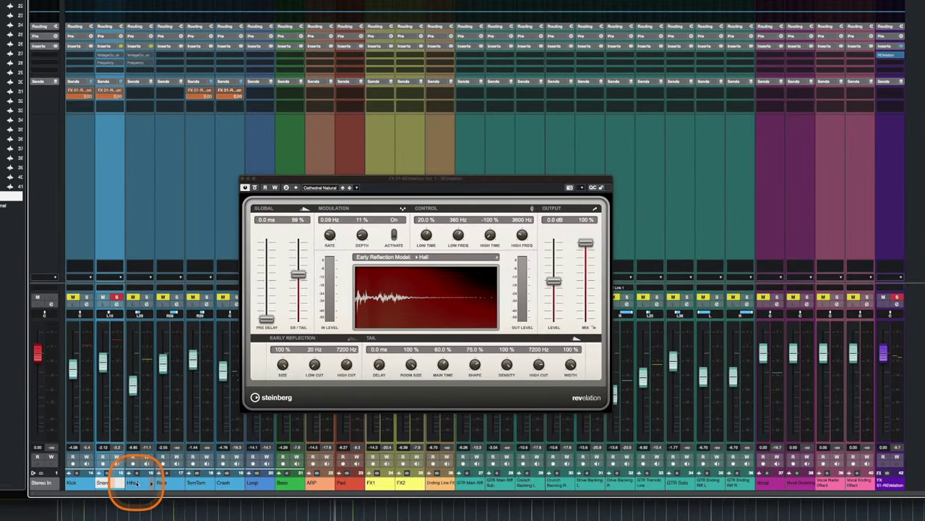
Step: Route the first sends of all guitar channels, GTR Main Riff through GTR Ending Riff R, to FX 01-REVelation at 0.00 together using Q-Link
left_click(466, 482)
left_click_drag(511, 186, 307, 149)
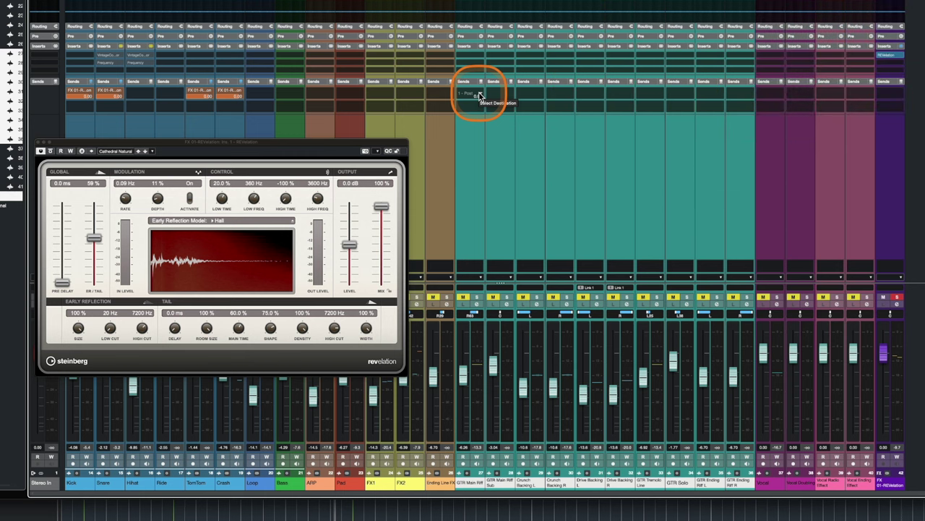
left_click(479, 96)
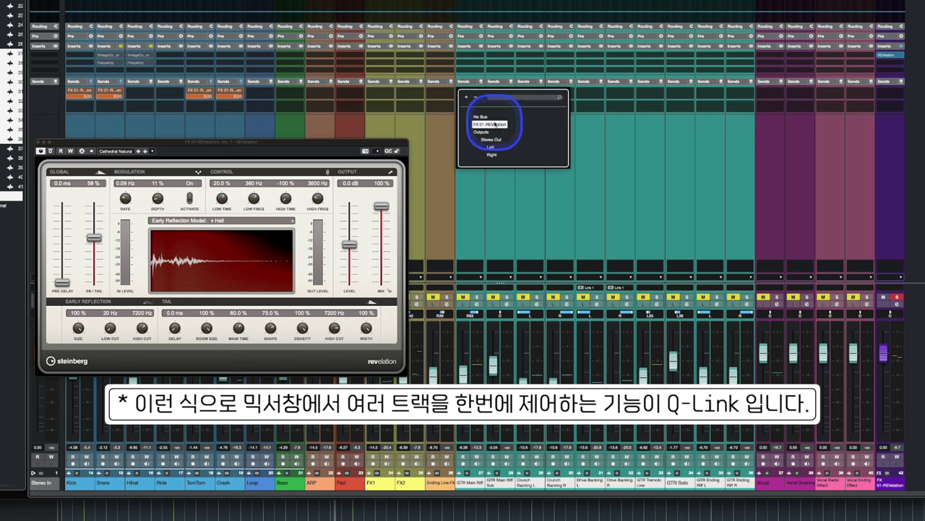
left_click(481, 118)
left_click(461, 92)
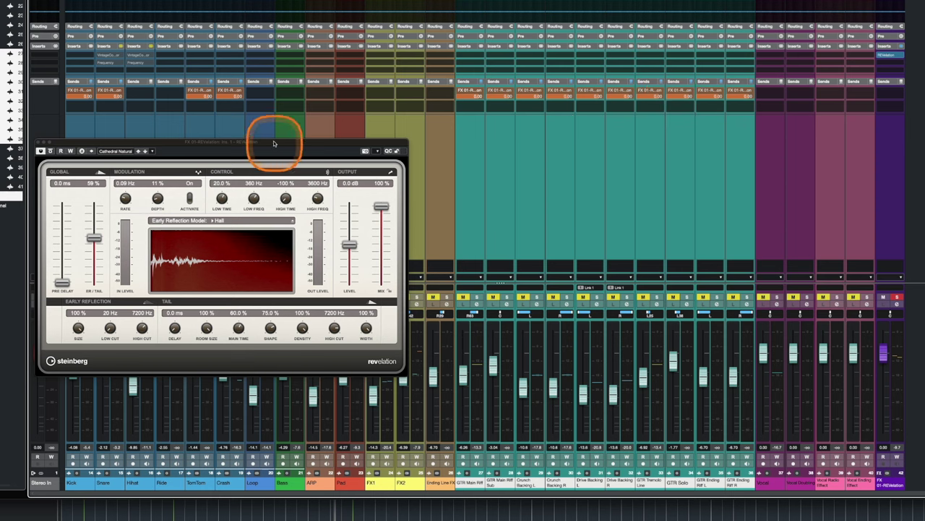
left_click_drag(278, 142, 483, 143)
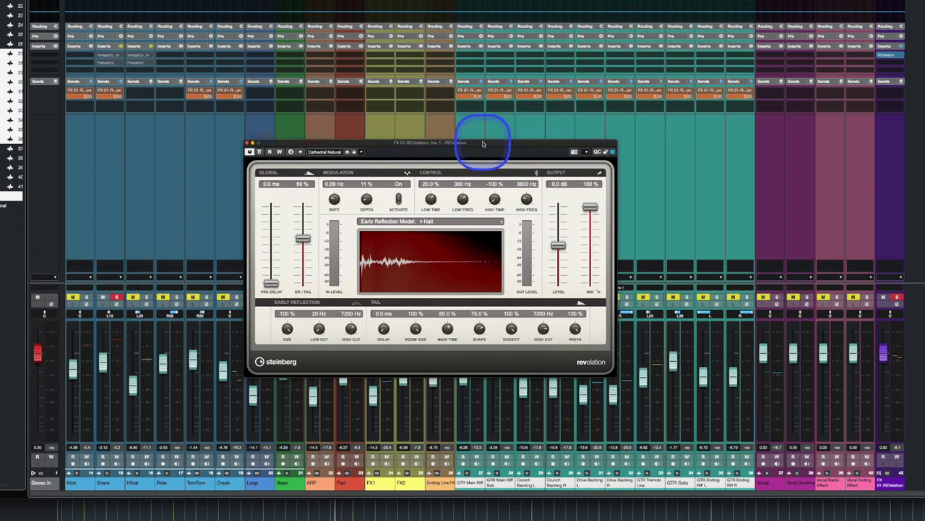
left_click(107, 66)
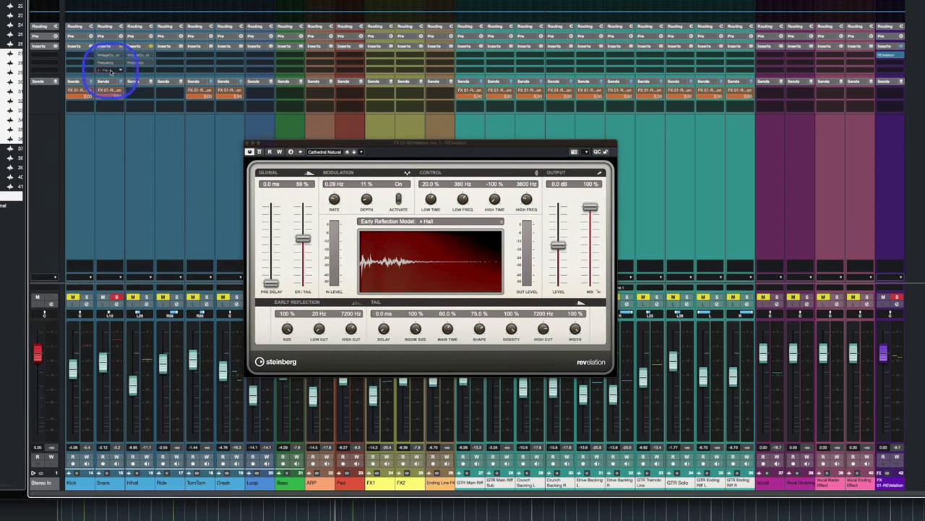
left_click(120, 207)
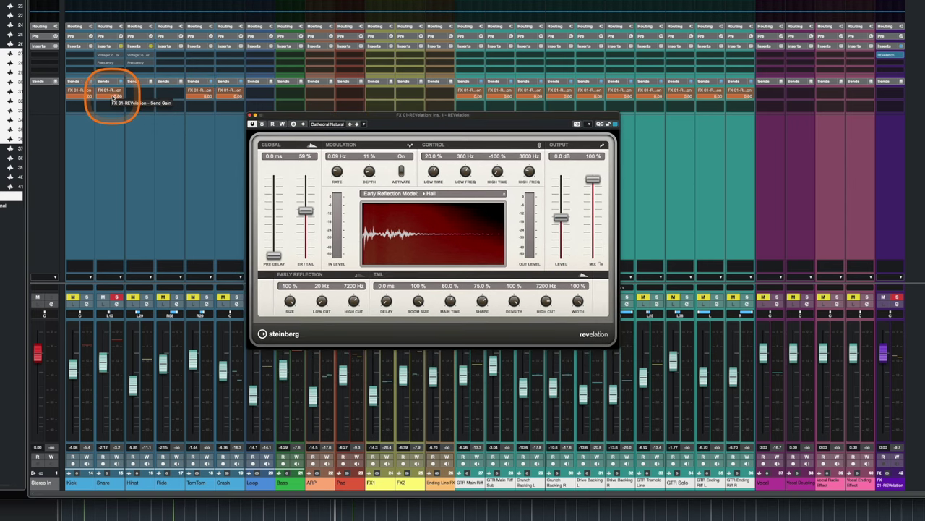
Step: Lower the Snare's REVelation send to -10.0 and further to -21.9 during playback, switching it off and back on to compare
double_click(111, 94)
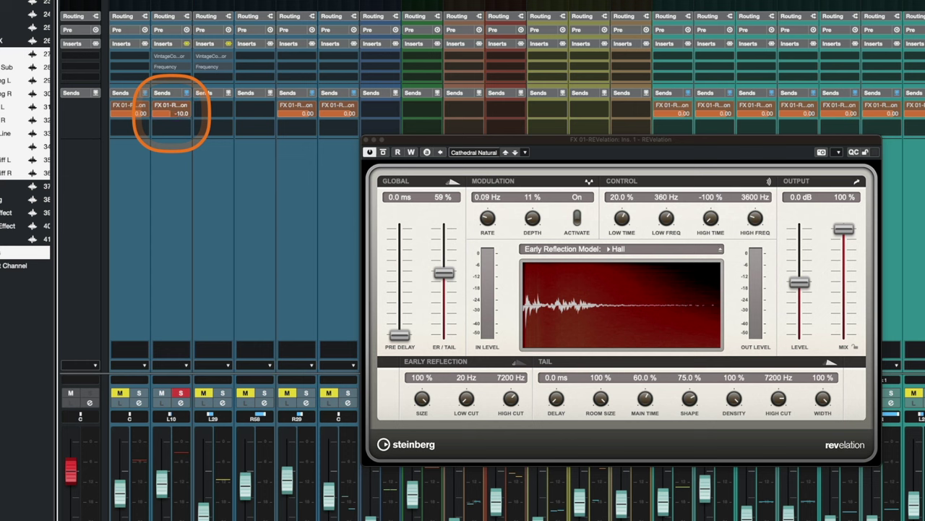
left_click(203, 457)
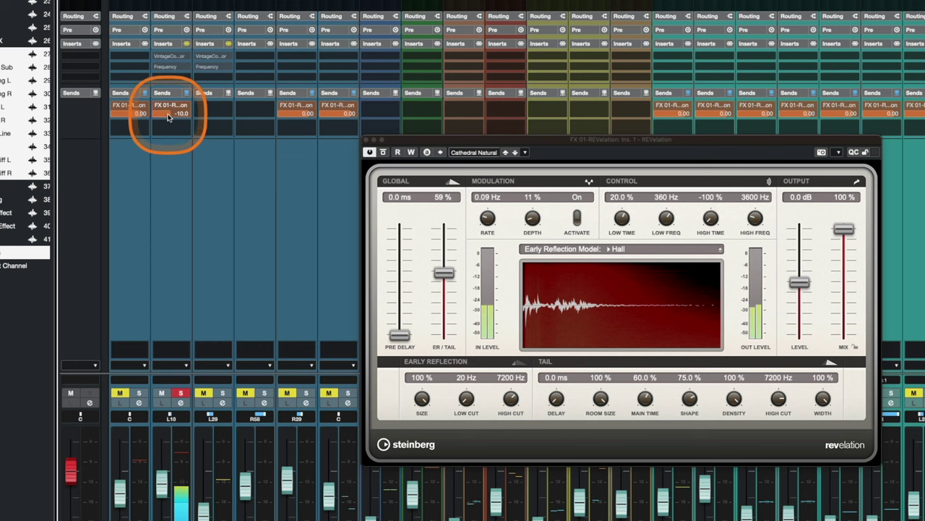
left_click_drag(168, 117, 154, 146)
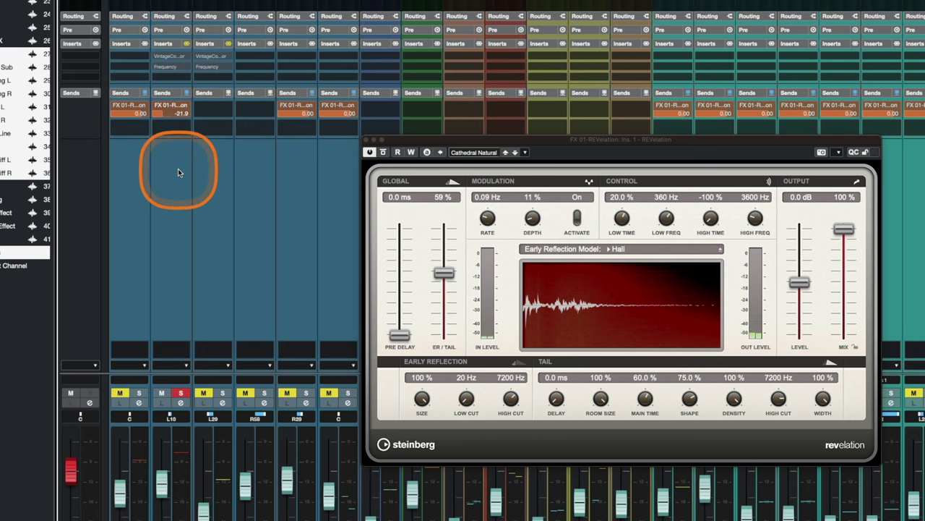
left_click(156, 106)
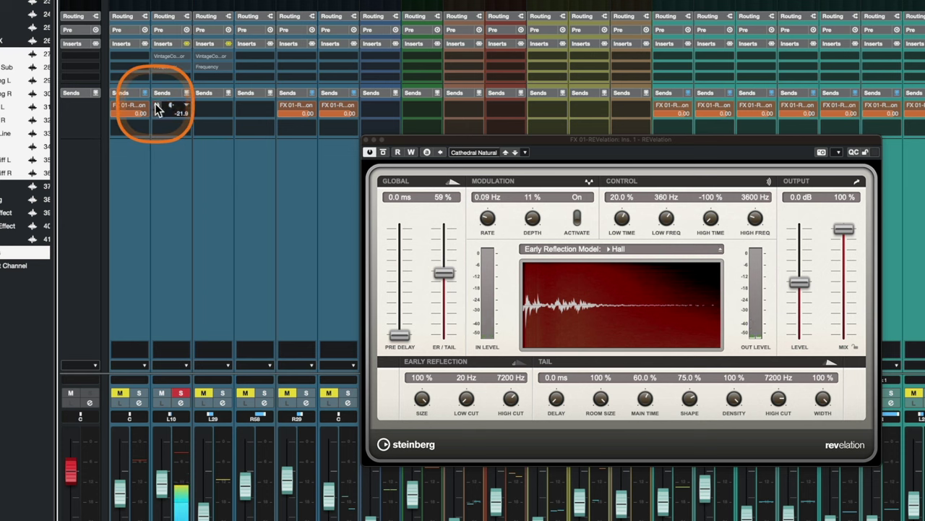
left_click(156, 106)
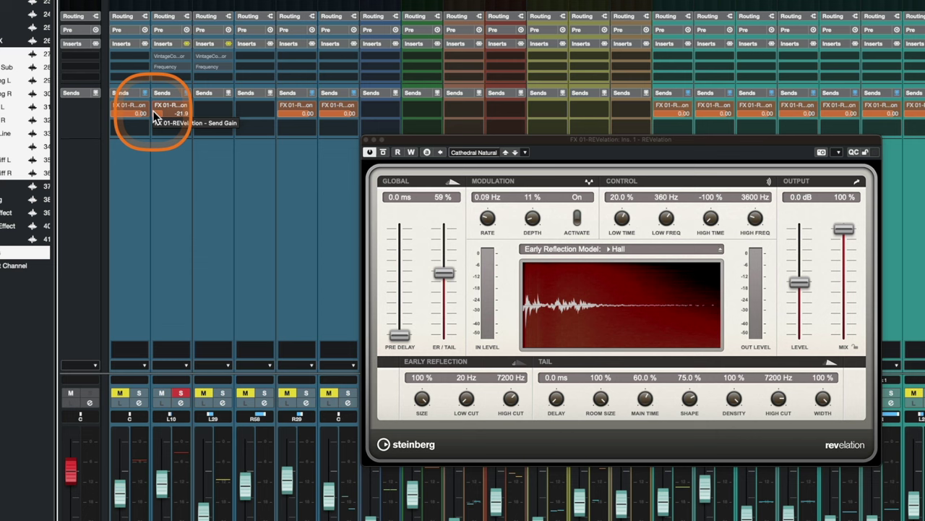
Step: Solo the Kick channel and lower its REVelation send to -31.6 while listening
left_click(139, 393)
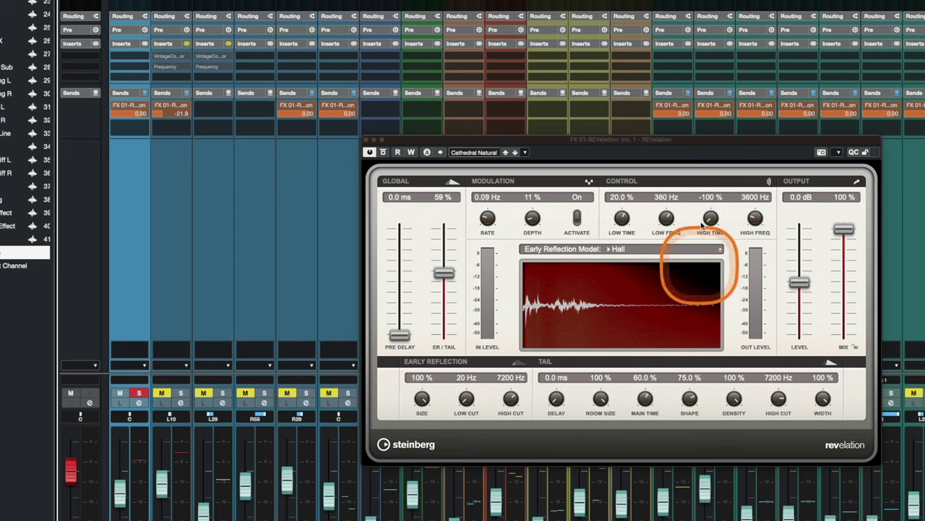
mouse_move(134, 110)
left_mouse_down()
mouse_move(102, 131)
mouse_move(122, 117)
left_mouse_up()
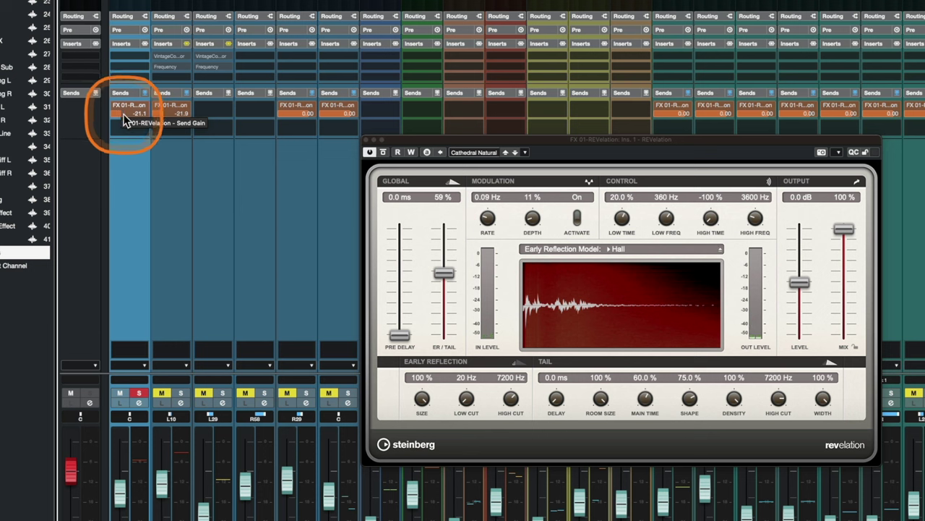
mouse_move(125, 121)
left_mouse_down()
mouse_move(114, 130)
mouse_move(135, 116)
left_mouse_up()
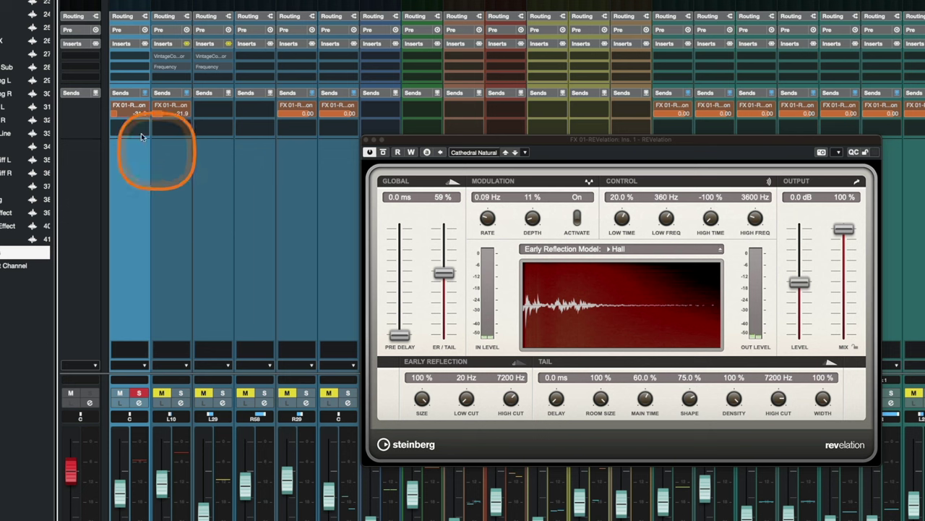
Step: Switch the soloed Kick's REVelation send off and back on to compare the dry and reverberated sound
mouse_move(113, 108)
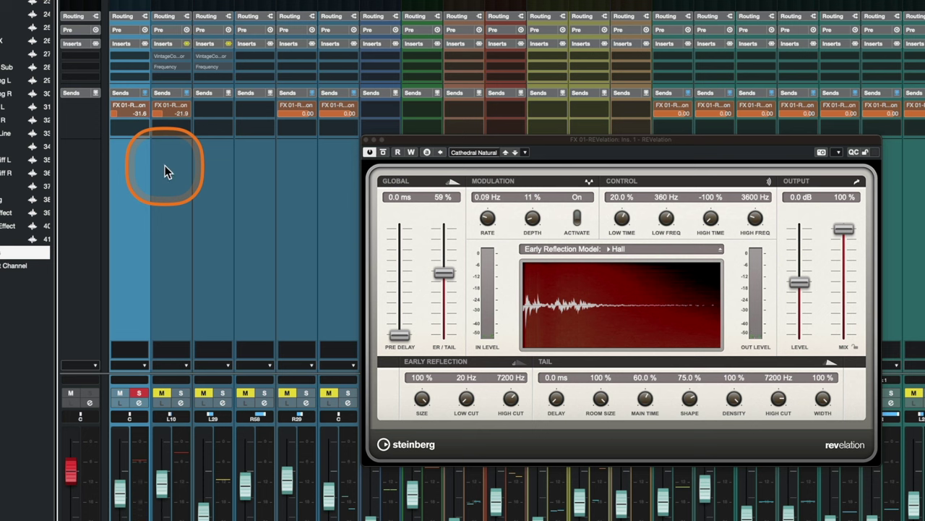
left_click(123, 107)
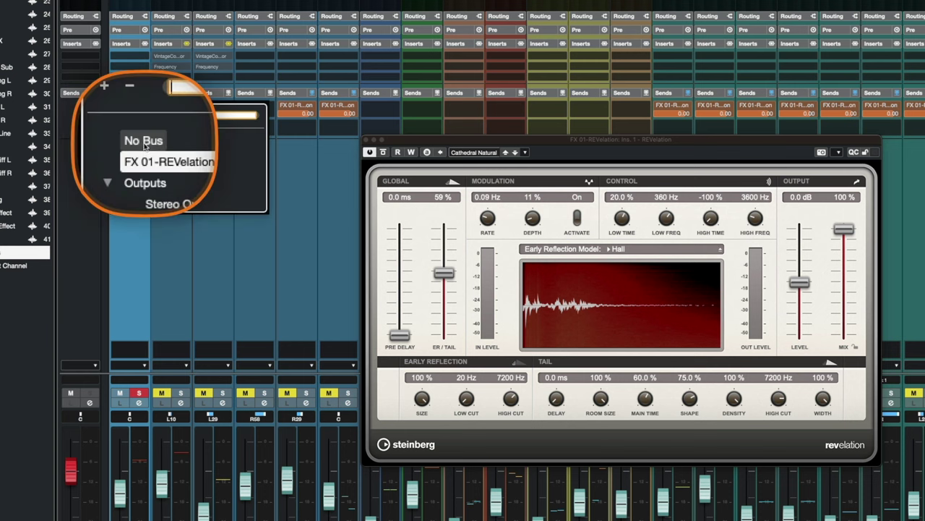
left_click(293, 206)
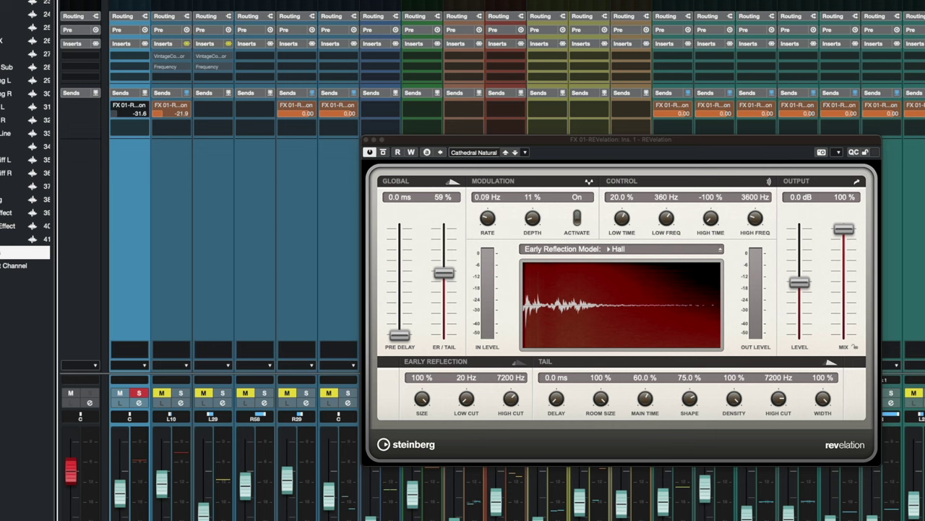
left_click(129, 110)
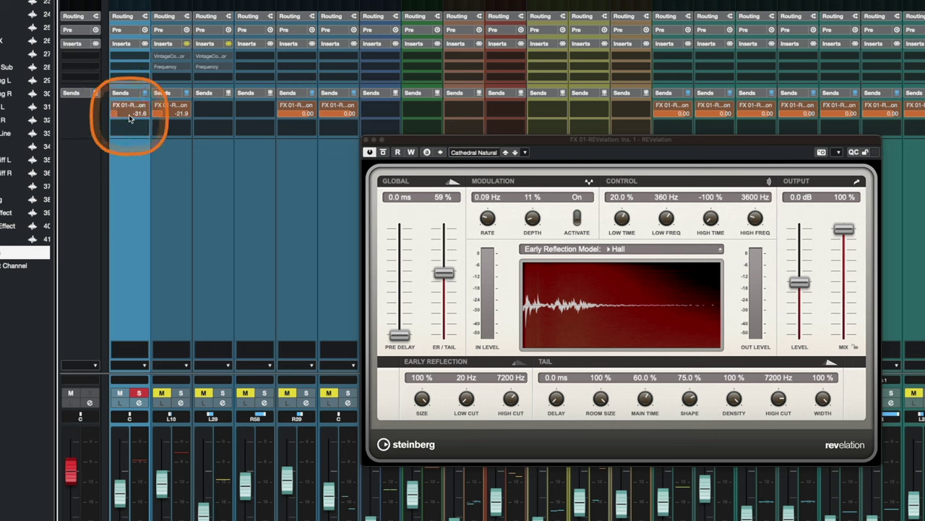
Step: Route the first sends of the HiHat and Ride channels to FX 01-REVelation, each at a level of -15.0
left_click(213, 120)
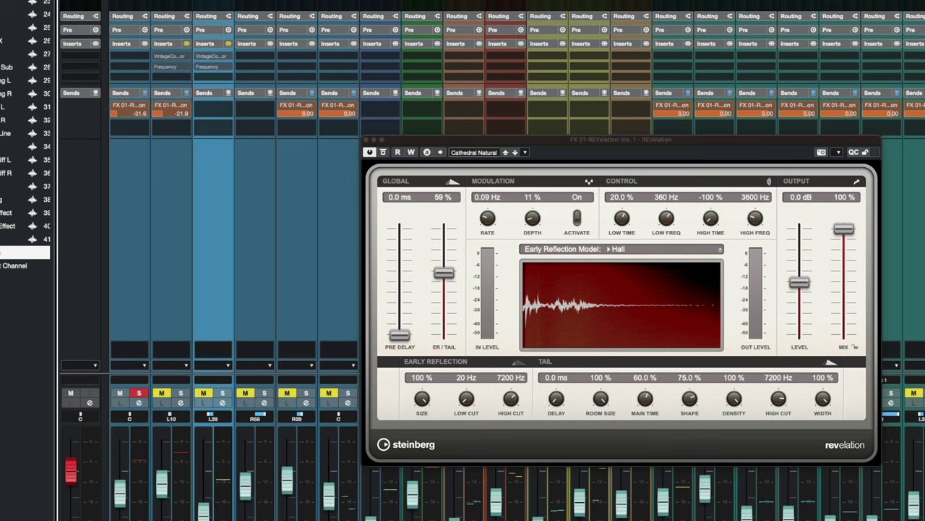
left_click(217, 105)
left_click(271, 203)
left_click(257, 108)
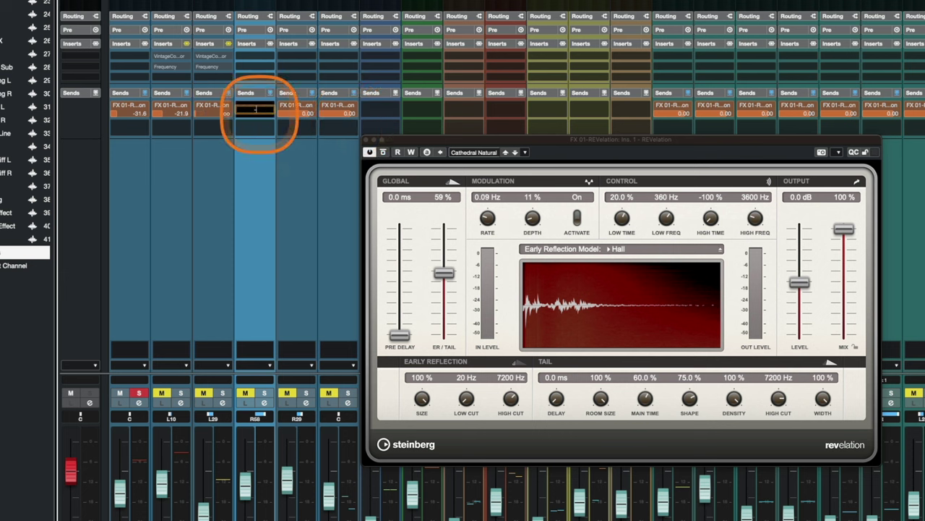
type("-15")
key("Return")
left_click(213, 110)
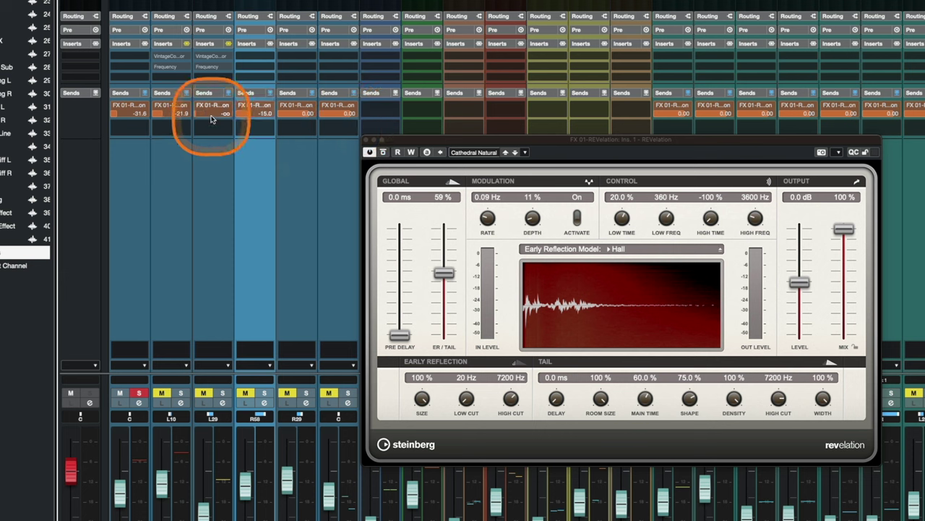
left_click(214, 112)
type("-15")
key("Return")
Step: Set the REVelation send levels of the TomTom and Crash channels to -20.0 each
left_click(307, 128)
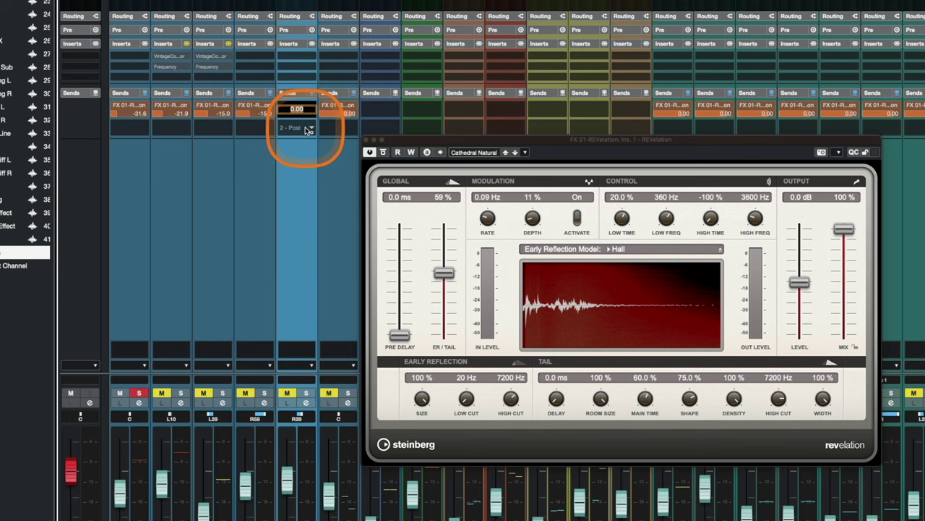
type("-20")
key("Return")
left_click(336, 112)
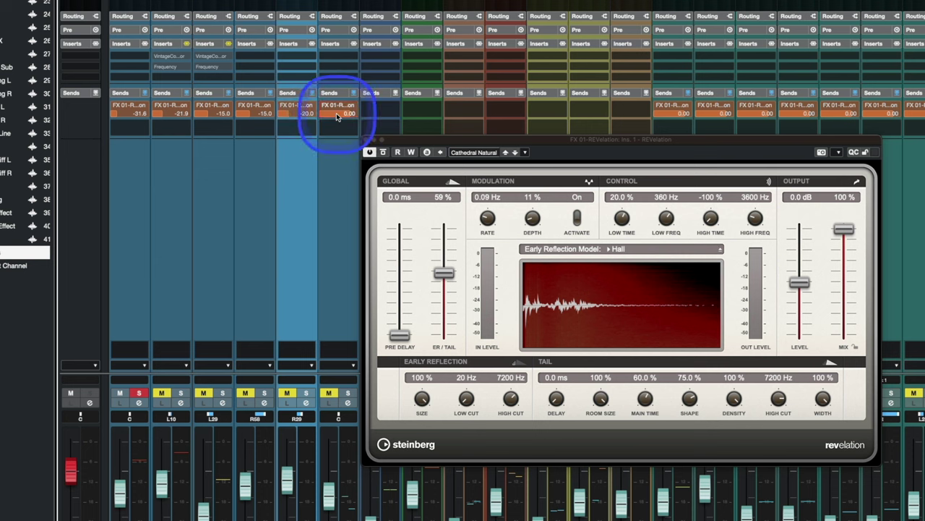
type("-20")
key("Return")
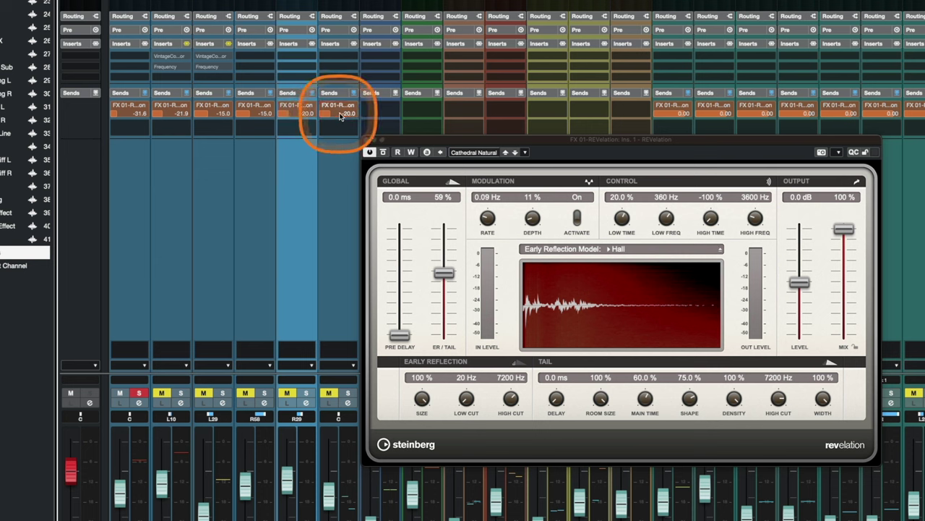
Step: Readjust the REVelation sends to -35.6 for Kick, -18.7 for Snare, -25.0 for HiHat, -21.6 for Ride, -18.6 for TomTom and -26.5 for Crash
mouse_move(340, 115)
left_mouse_down()
mouse_move(329, 117)
mouse_move(343, 115)
left_mouse_up()
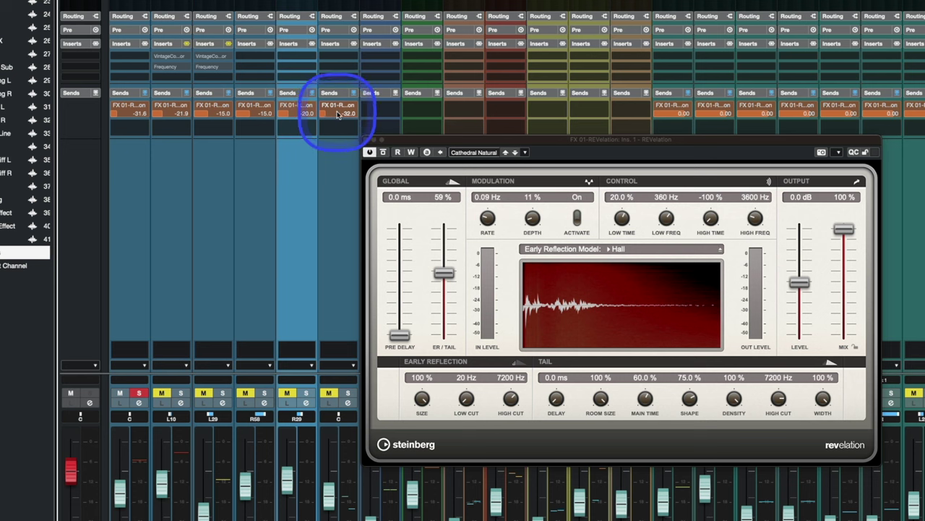
double_click(342, 115)
key("Return")
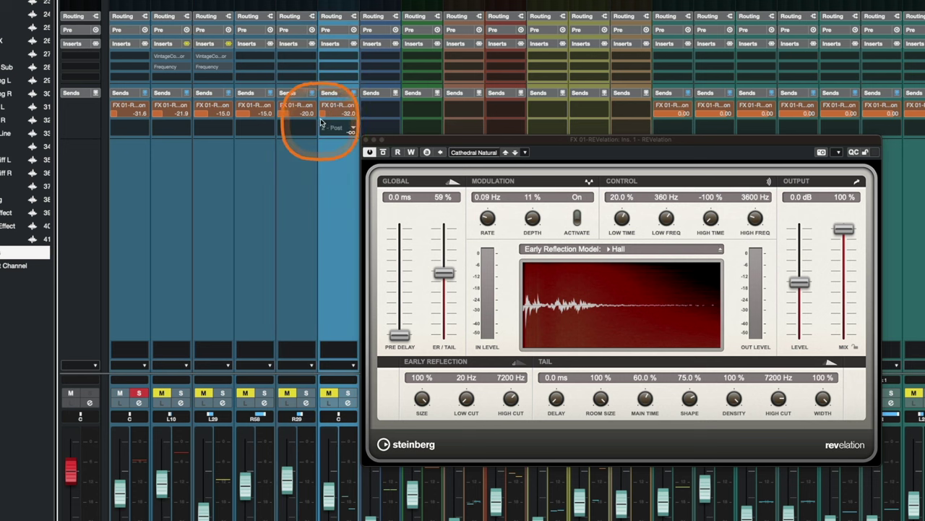
left_click(343, 83)
left_click(339, 109)
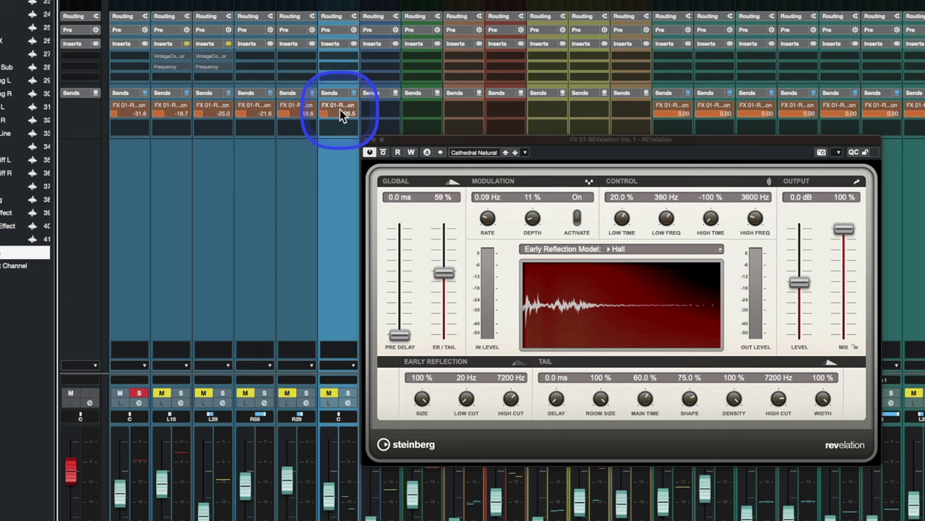
left_click(115, 121)
left_click_drag(114, 123, 120, 129)
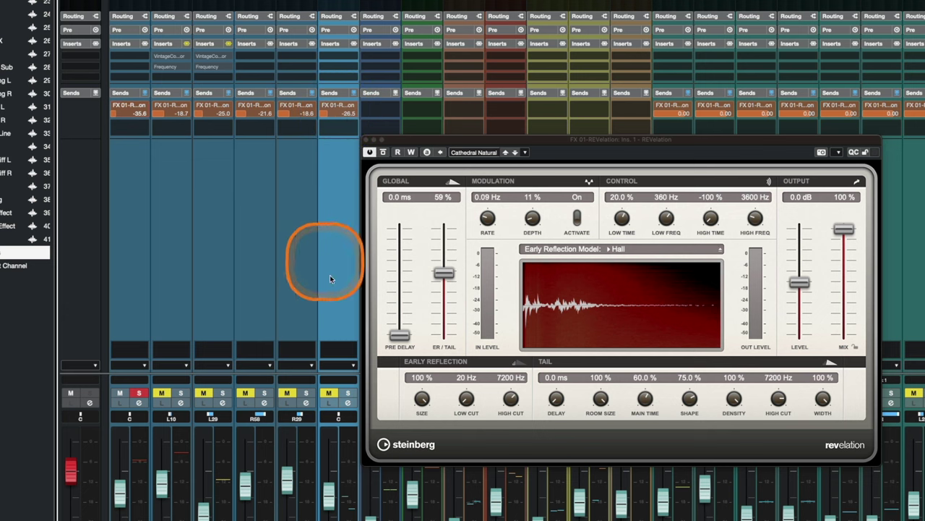
Step: Clear the Kick solo, and solo all six drum channels from Kick to Crash together
left_click(139, 393)
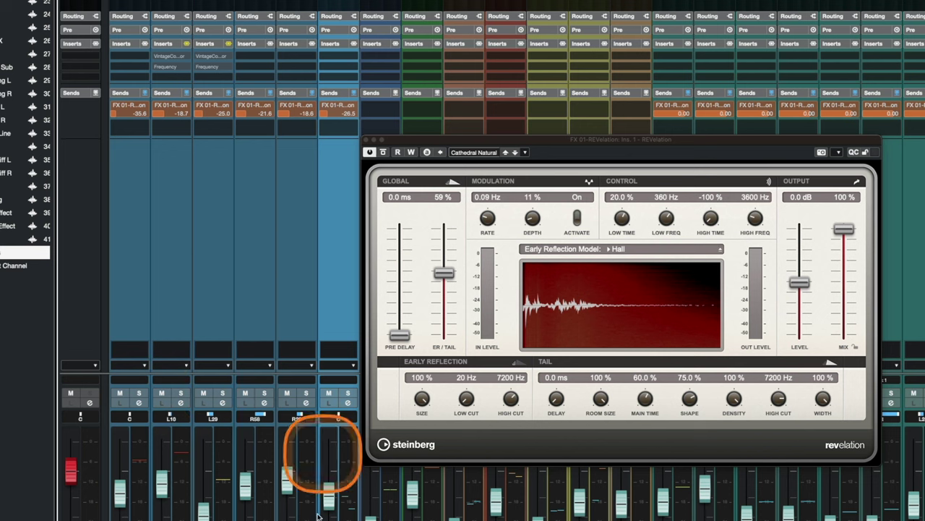
left_click(130, 217, "shift")
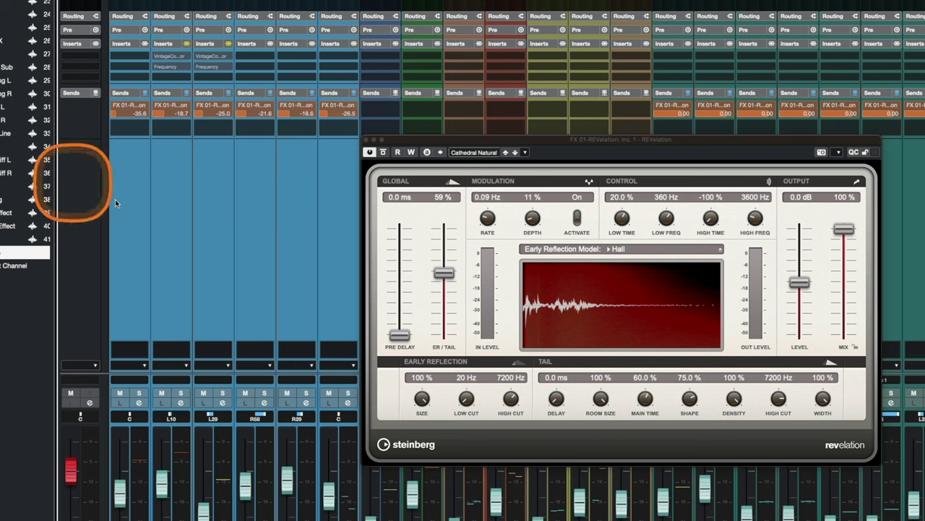
left_click(345, 393)
left_click_drag(308, 395, 179, 401)
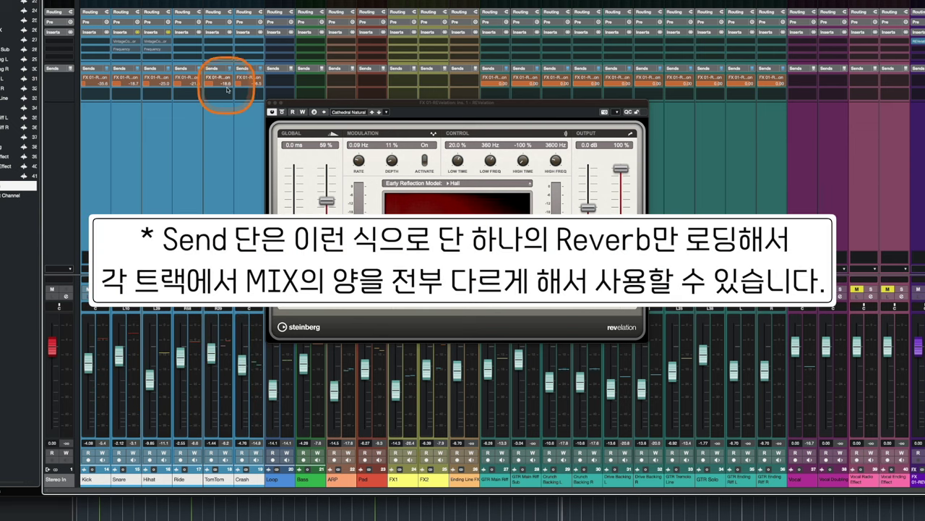
Step: Reposition the REVelation window clear of the drum and guitar send slots, and switch the HiHat channel's first send to pre-fader
mouse_move(372, 107)
left_mouse_down()
mouse_move(405, 93)
mouse_move(372, 109)
left_mouse_up()
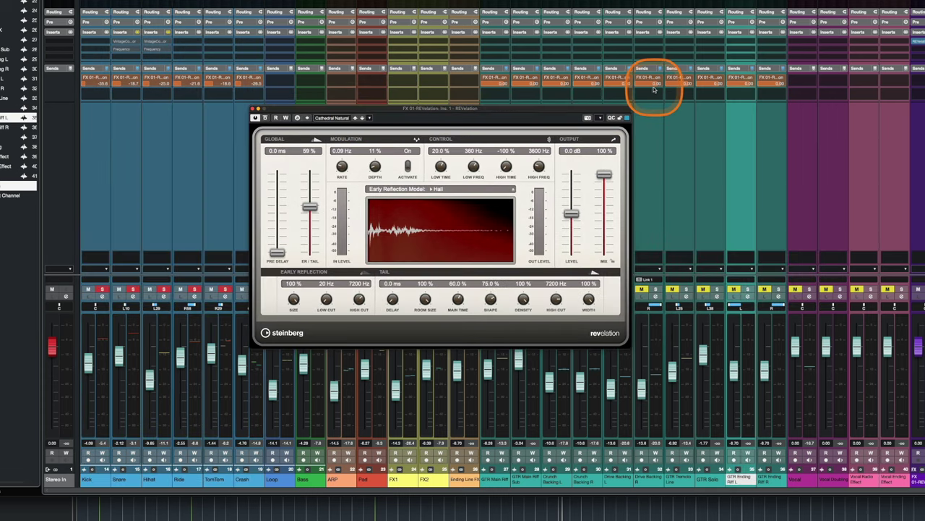
left_click_drag(517, 107, 343, 100)
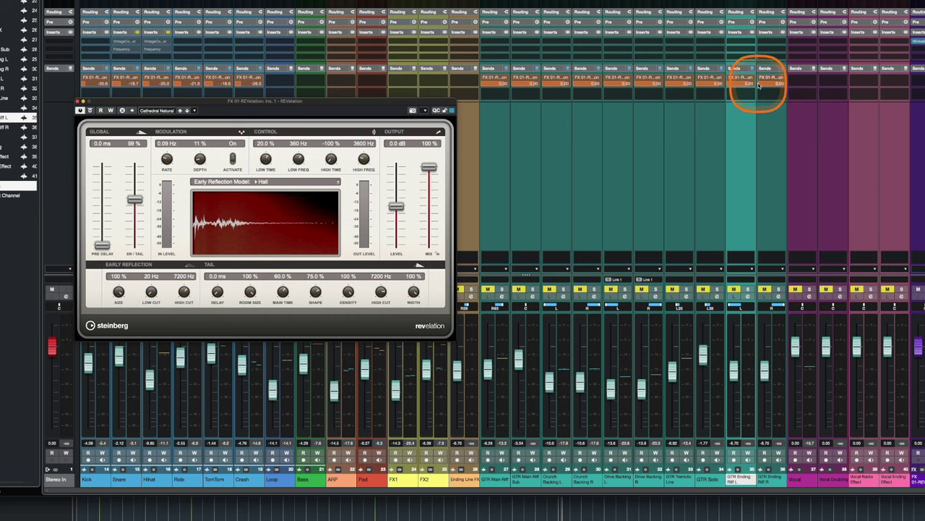
left_click_drag(365, 103, 592, 108)
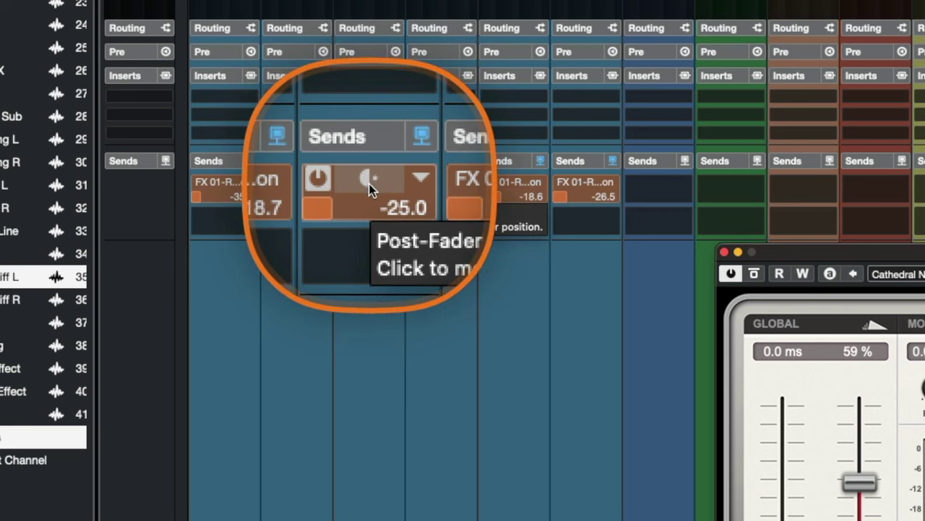
left_click(369, 183)
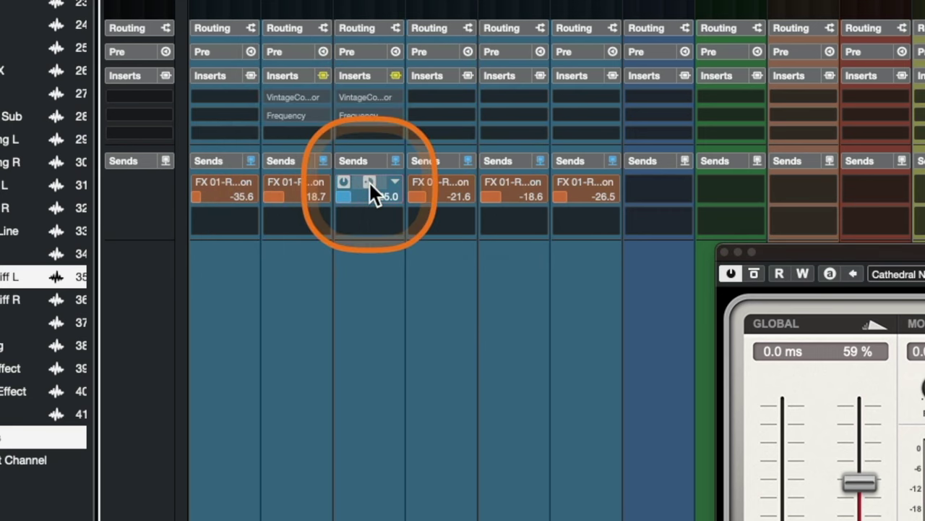
Step: Return the HiHat channel's REVelation send to post-fader and switch the Snare channel's send to pre-fader
left_click(369, 184)
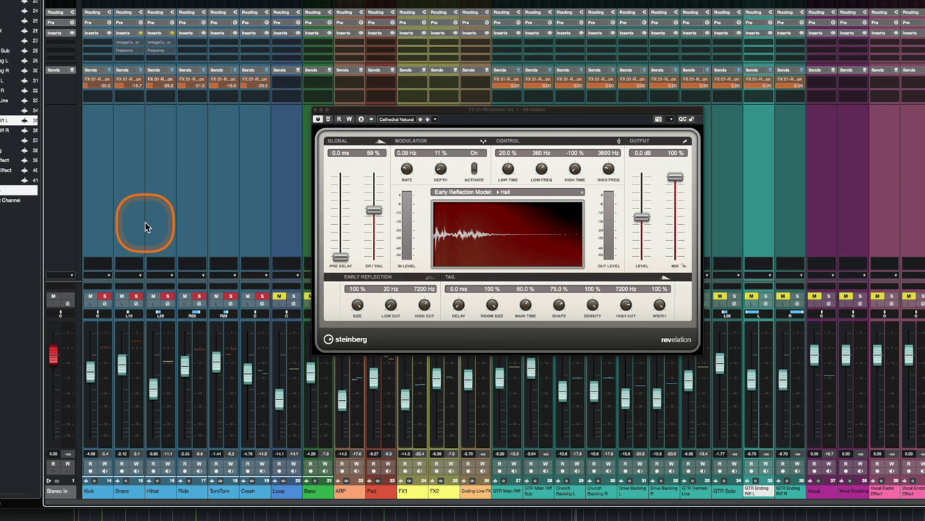
left_click(124, 82)
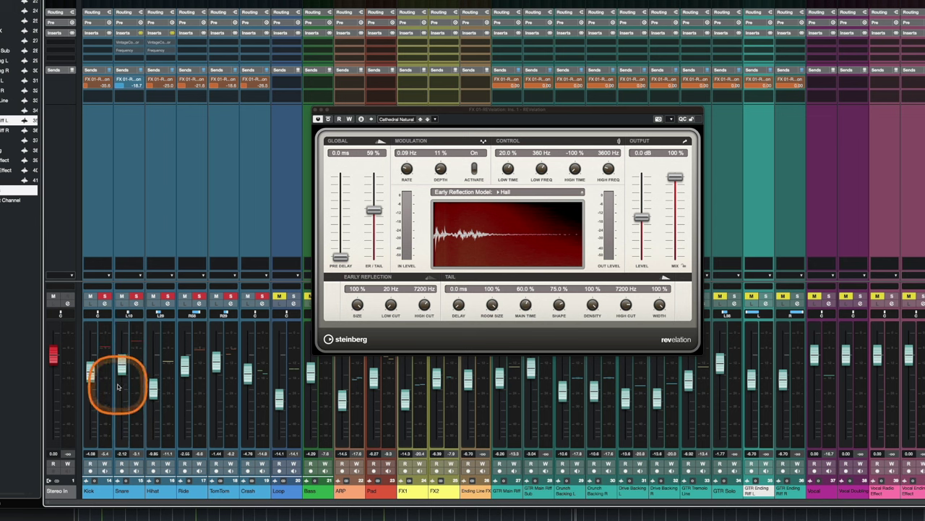
Step: Solo only the Snare channel, and set its REVelation send back to post-fader at a level of -5.60
left_click(136, 299)
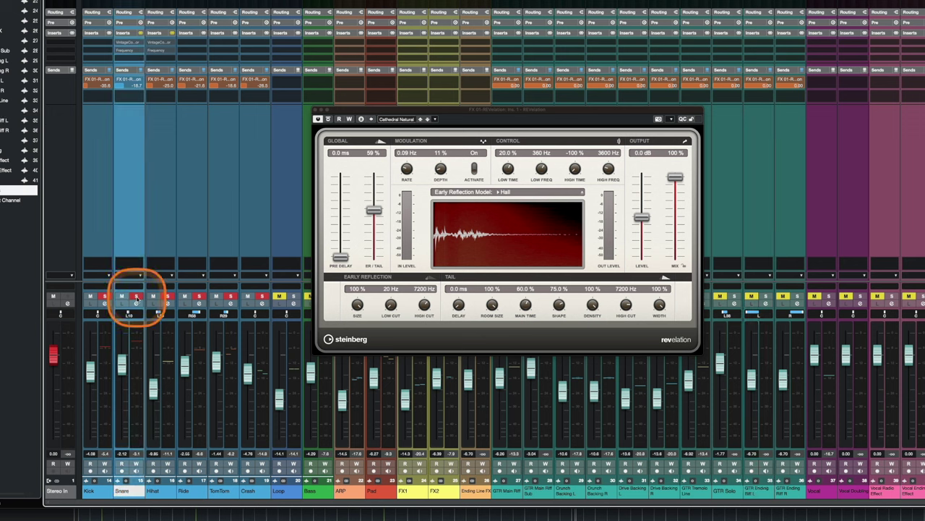
left_click(136, 299)
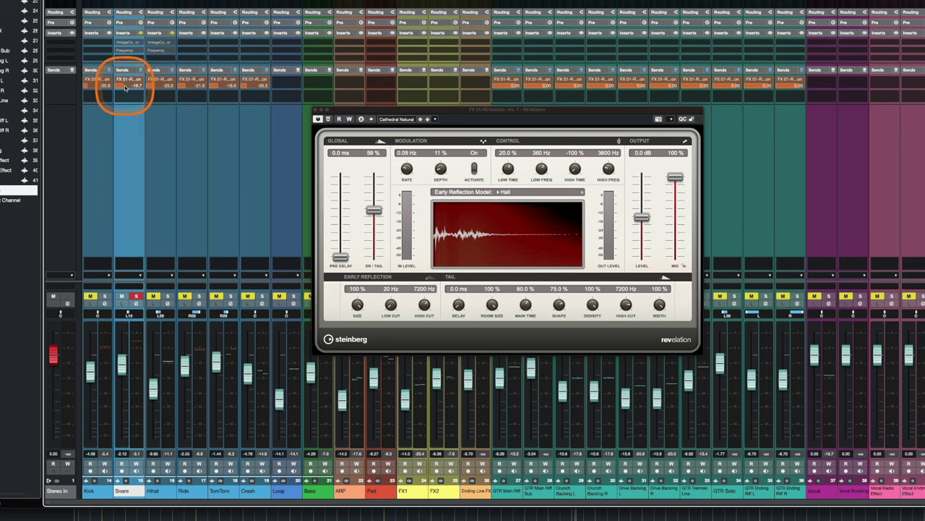
left_click(136, 58)
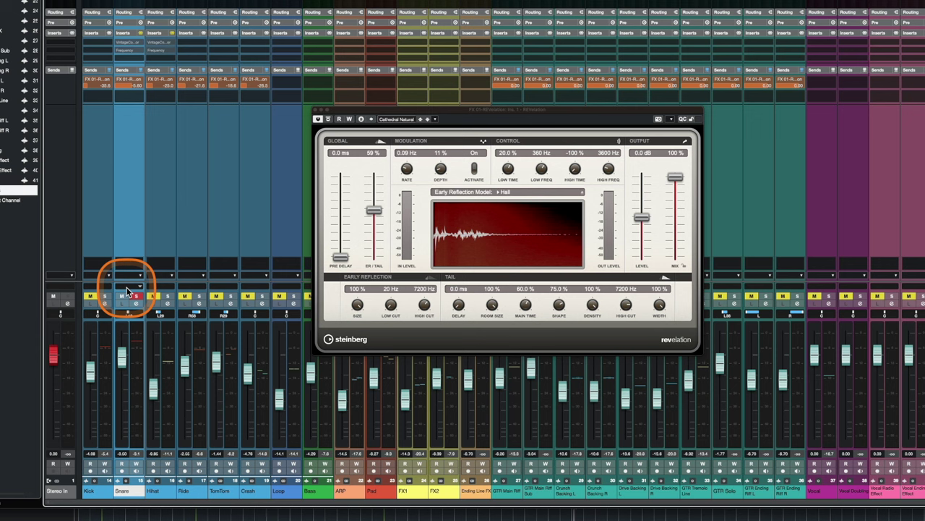
Step: Play the soloed Snare with its post-fader send and adjust its channel fader to -1.45
key("space")
left_click(128, 370)
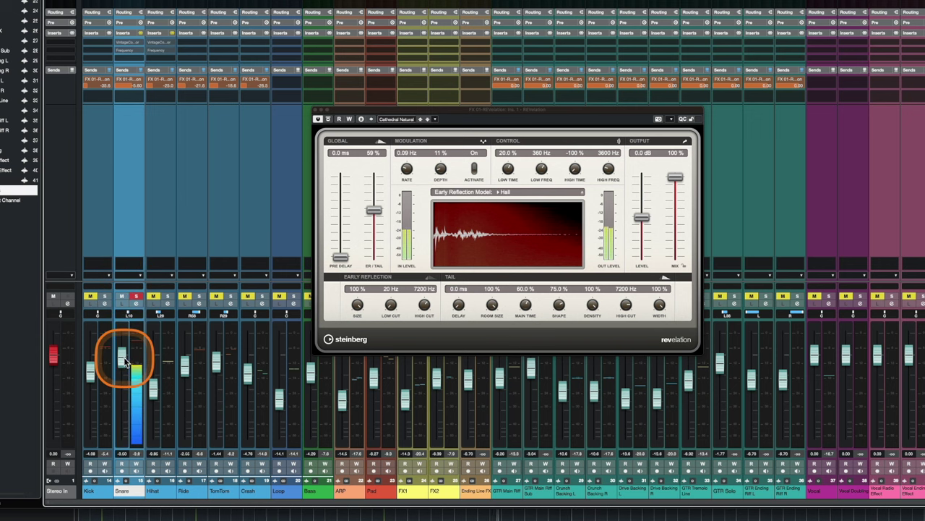
mouse_move(124, 359)
left_mouse_down()
mouse_move(121, 419)
mouse_move(120, 362)
left_mouse_up()
left_click(110, 43)
Step: Switch the Snare's REVelation send to pre-fader and lower the channel fader to about -26.7 while the reverb plays
left_click(128, 85)
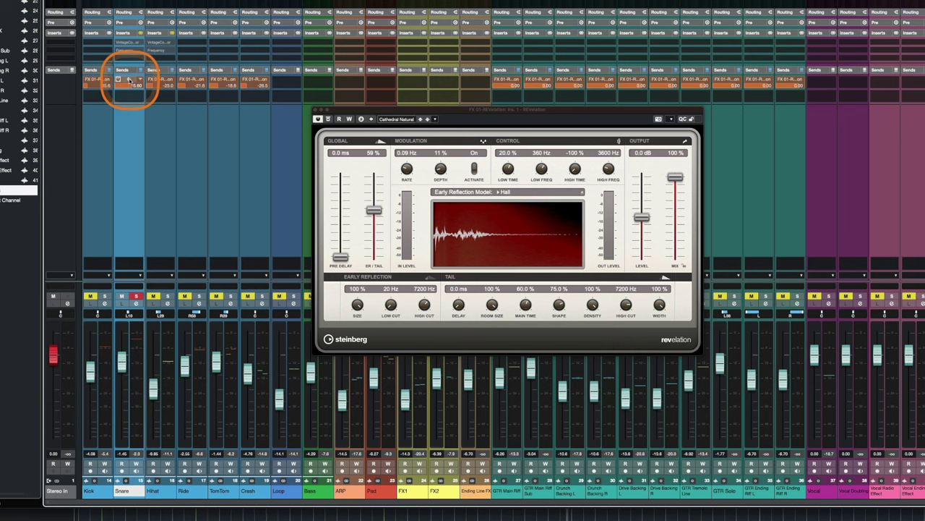
left_click(125, 352)
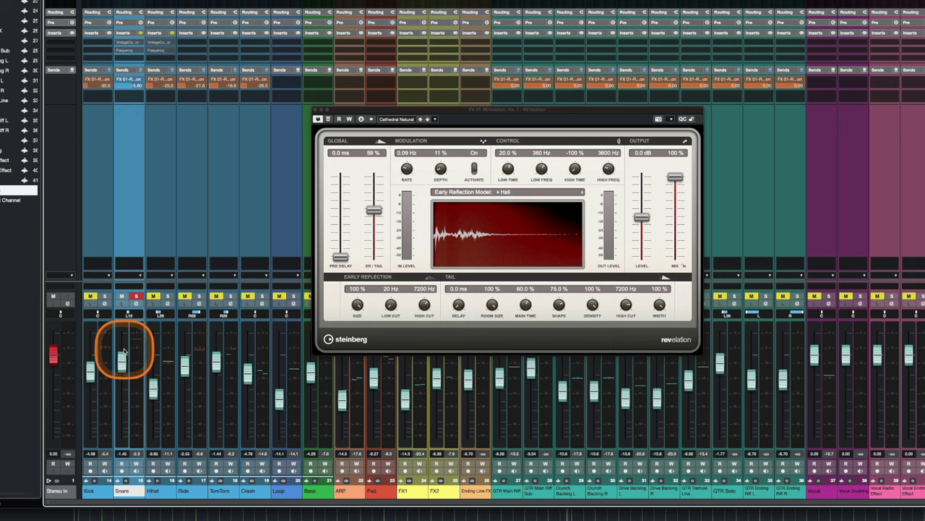
left_click(122, 362)
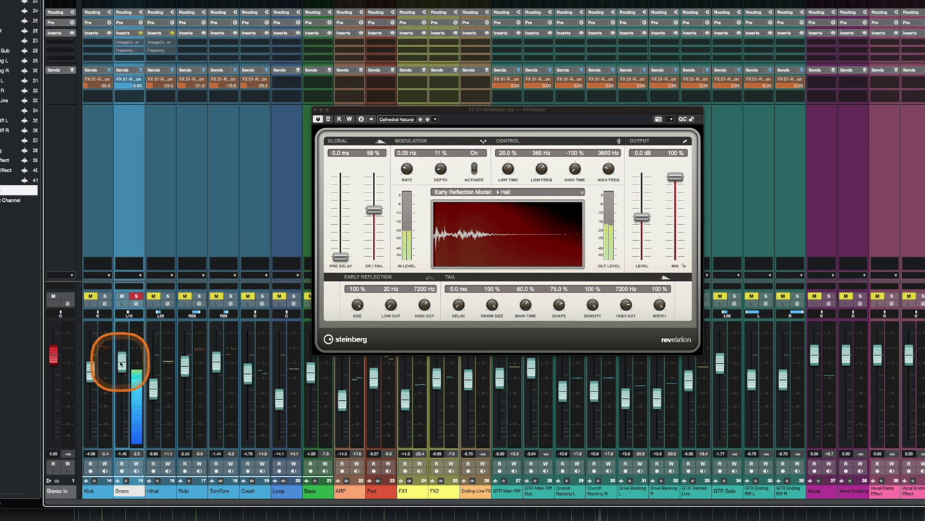
left_click_drag(123, 366, 123, 416)
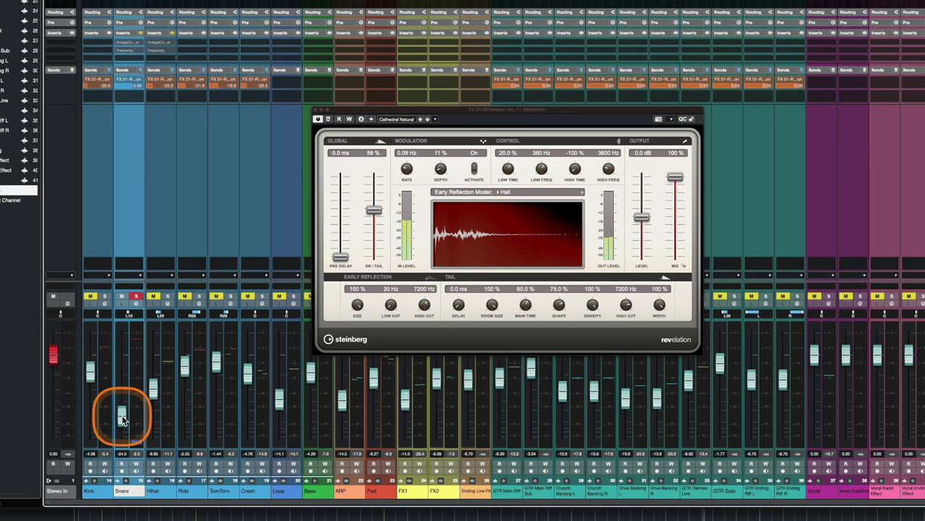
left_click_drag(123, 419, 123, 423)
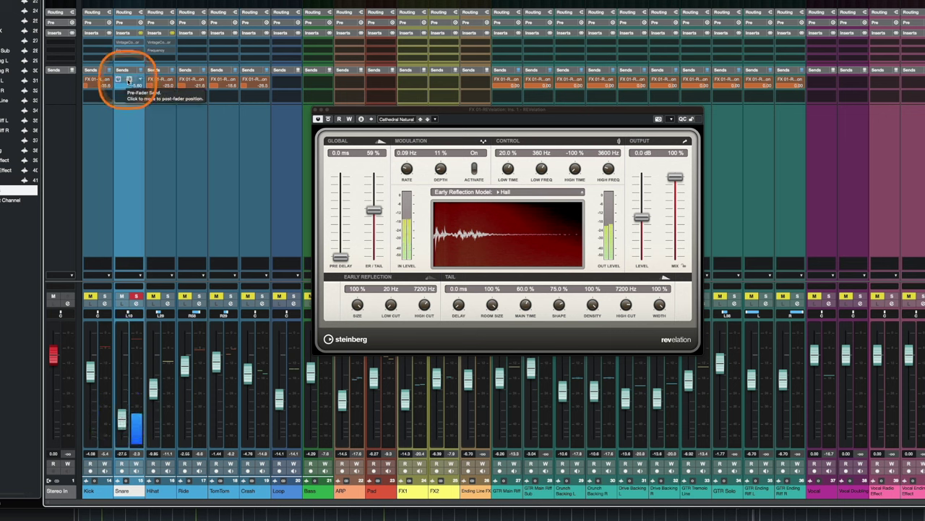
left_click(120, 425)
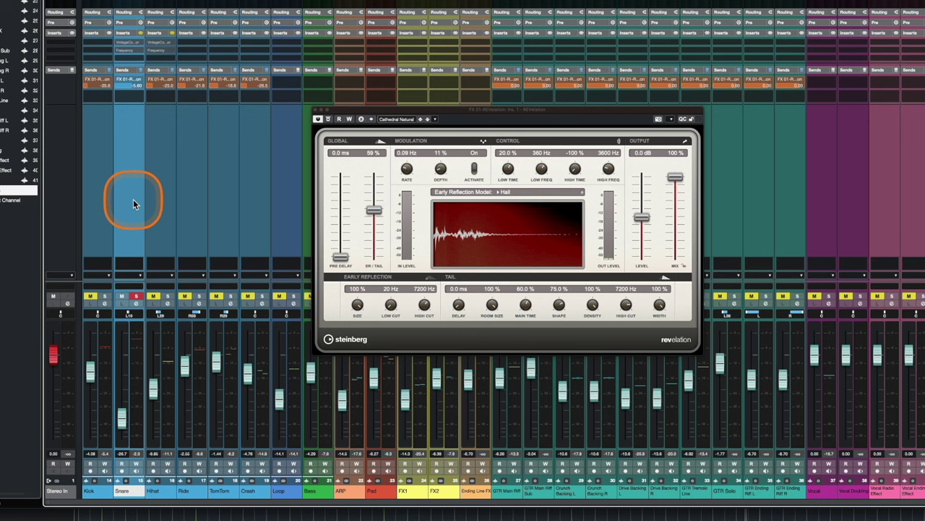
Step: Return the Snare channel's REVelation send to the post-fader position
left_click(131, 83)
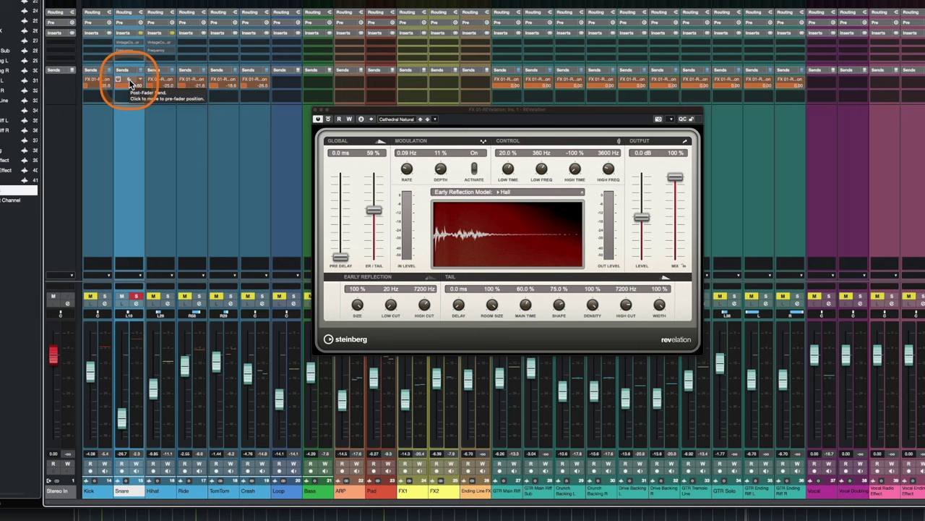
left_click(130, 82)
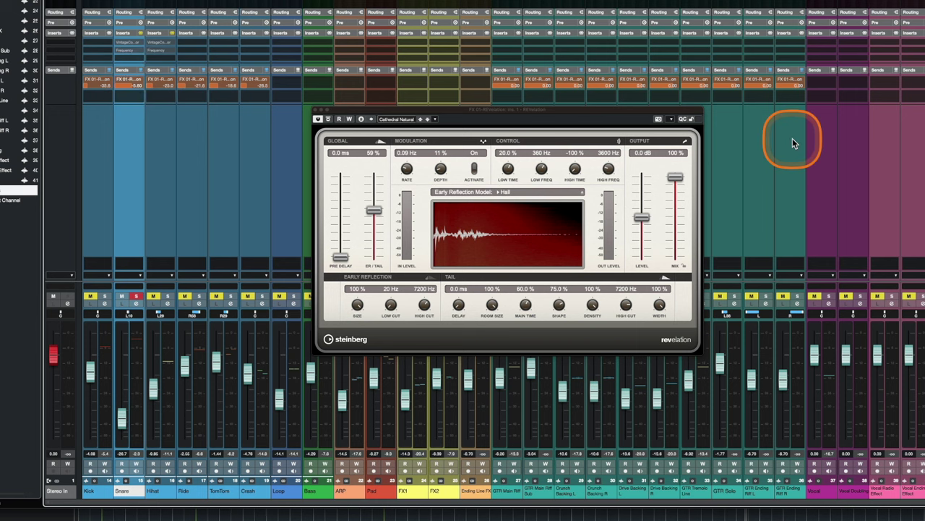